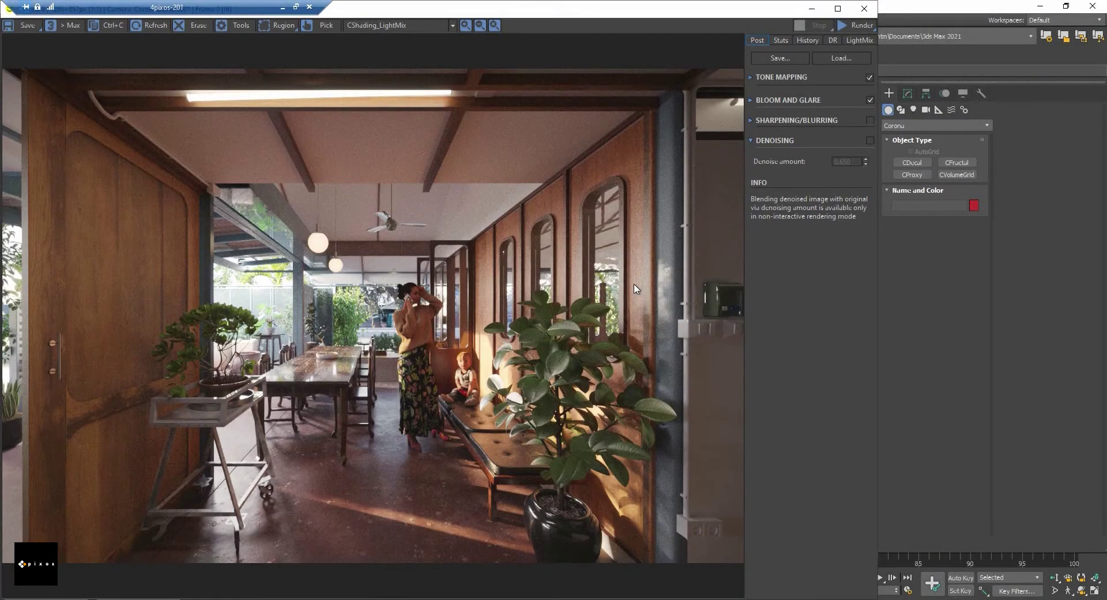
# Step: Minimize the Corona Frame Buffer to reveal the clay-shaded camera viewport
pyautogui.click(805, 10)
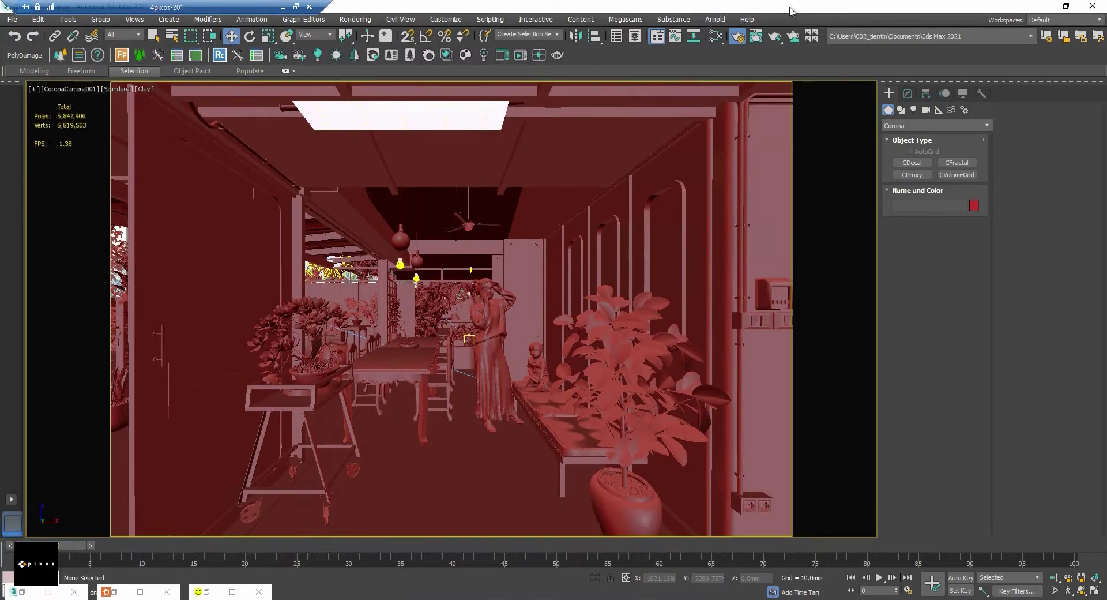
# Step: Draw a Corona CDecal box on the floor, nudge it into place, and open Slate
pyautogui.click(374, 55)
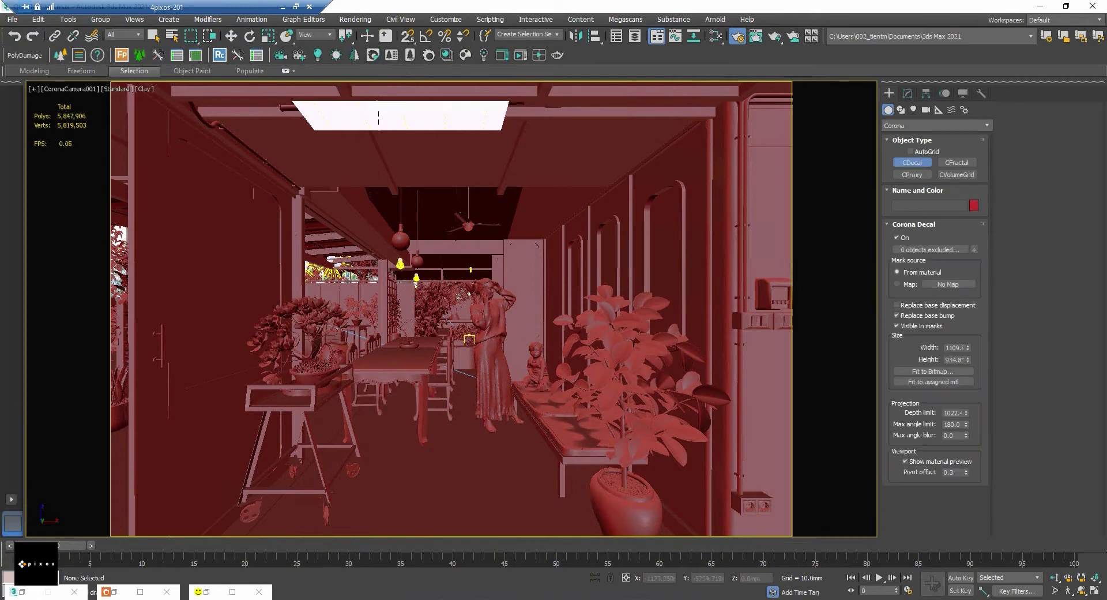
pyautogui.moveTo(387, 442); pyautogui.dragTo(529, 523)
pyautogui.press('w')
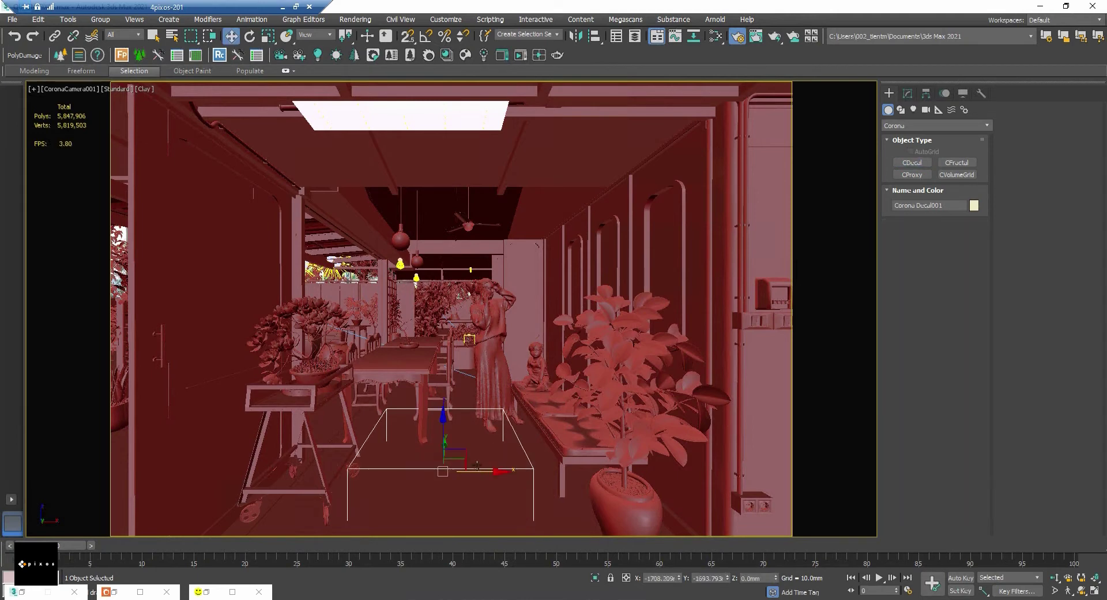
pyautogui.moveTo(467, 473); pyautogui.dragTo(467, 477)
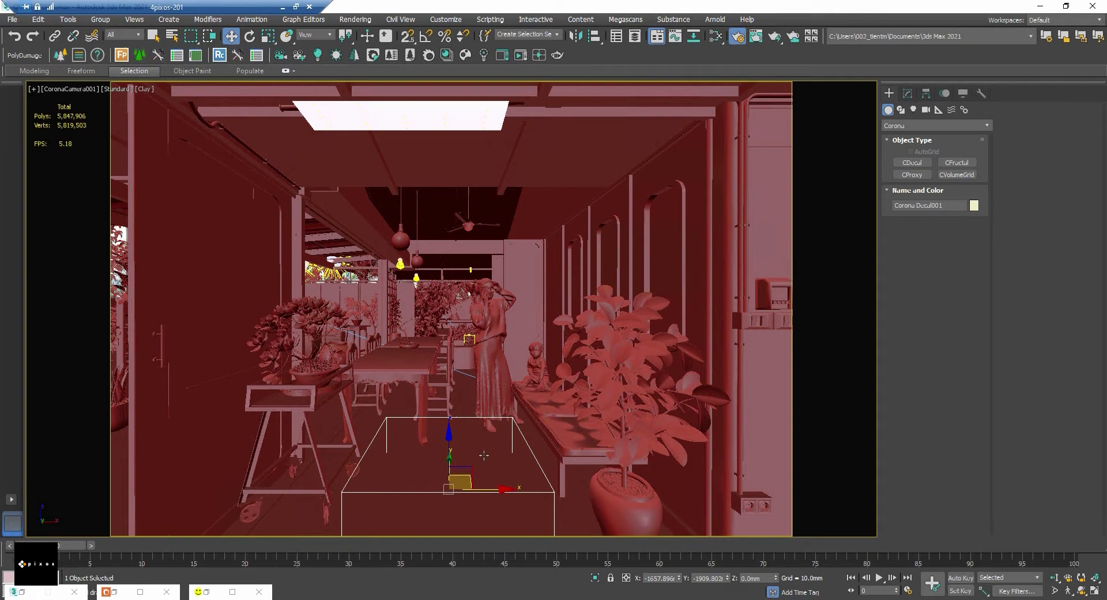
pyautogui.click(715, 40)
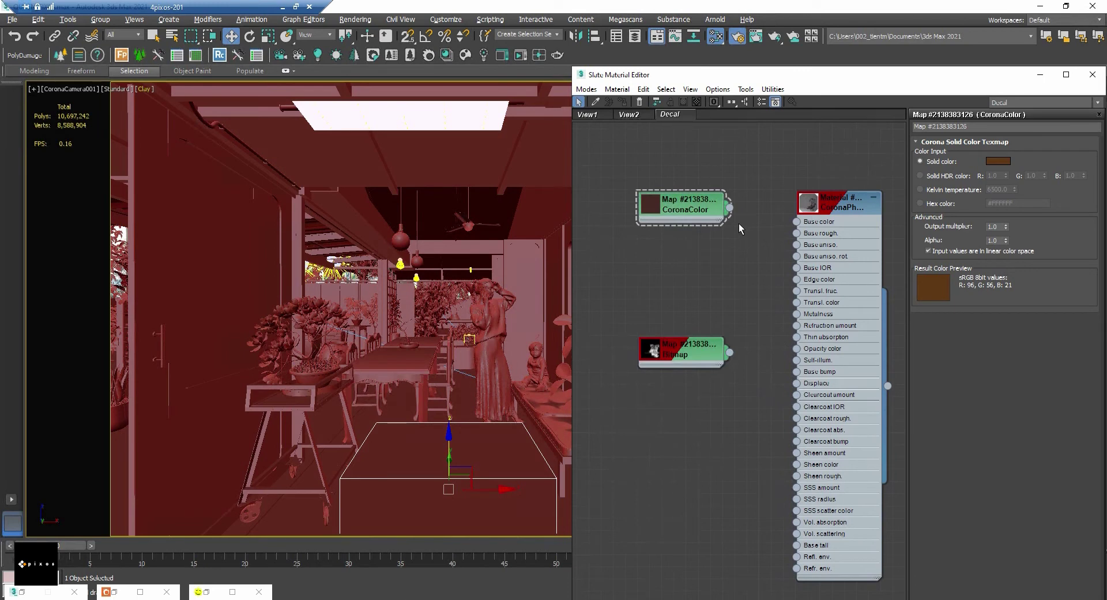
# Step: Check the dirt-stain mask, then wire CoronaColor to Base color and Bitmap to Opacity color
pyautogui.doubleClick(681, 357)
pyautogui.click(1081, 319)
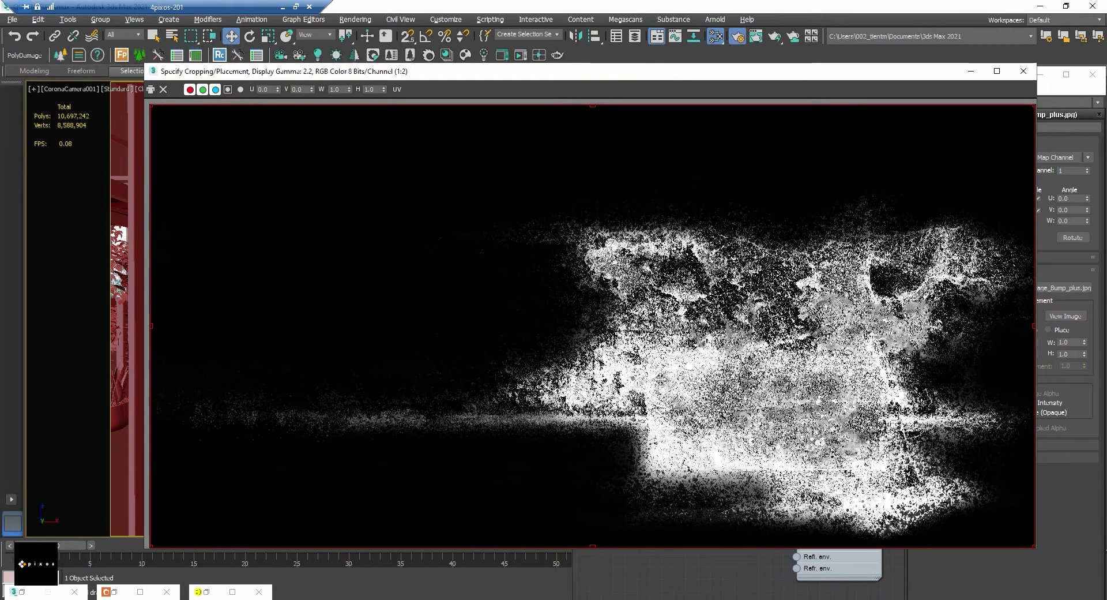
pyautogui.click(1024, 71)
pyautogui.doubleClick(689, 208)
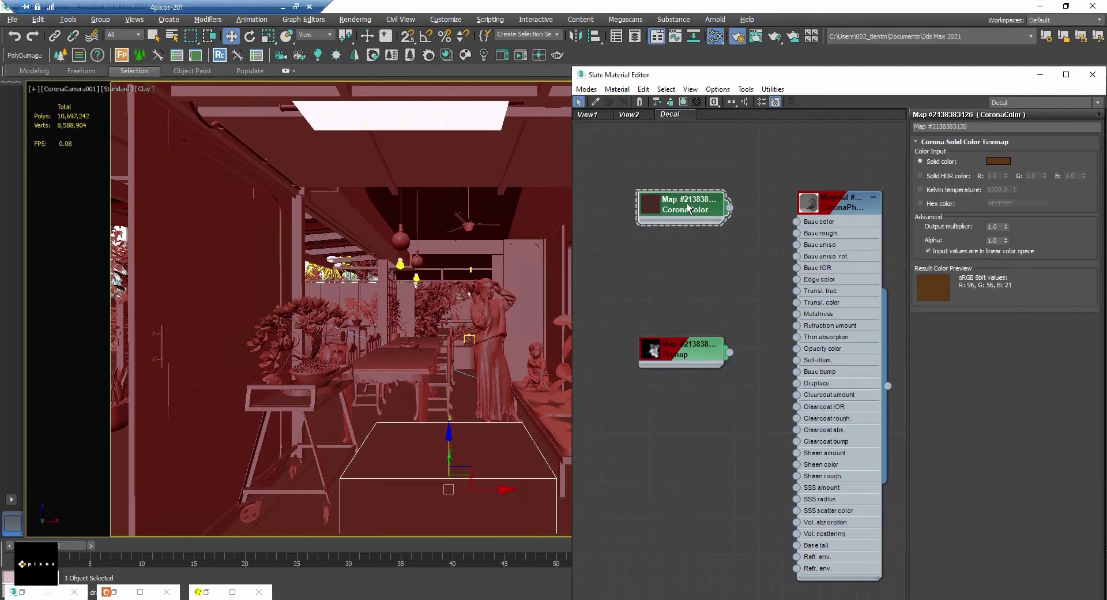
pyautogui.moveTo(729, 207); pyautogui.dragTo(797, 221)
pyautogui.moveTo(730, 354); pyautogui.dragTo(796, 349)
# Step: Open a live material preview and set the CoronaColor solid colour to orange
pyautogui.rightClick(826, 202)
pyautogui.click(868, 256)
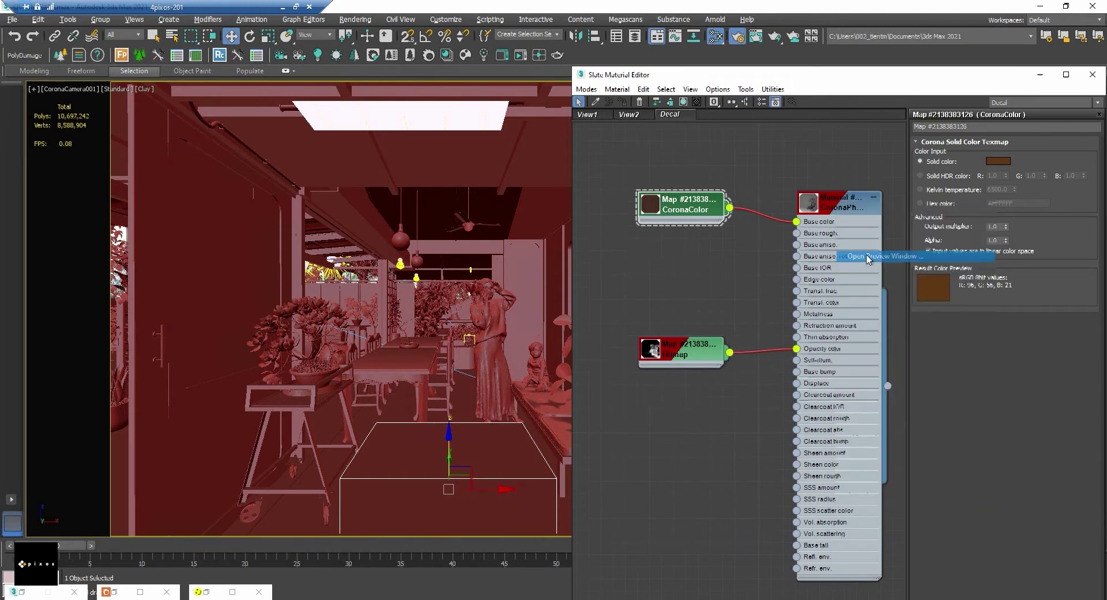
pyautogui.click(999, 161)
pyautogui.click(774, 173)
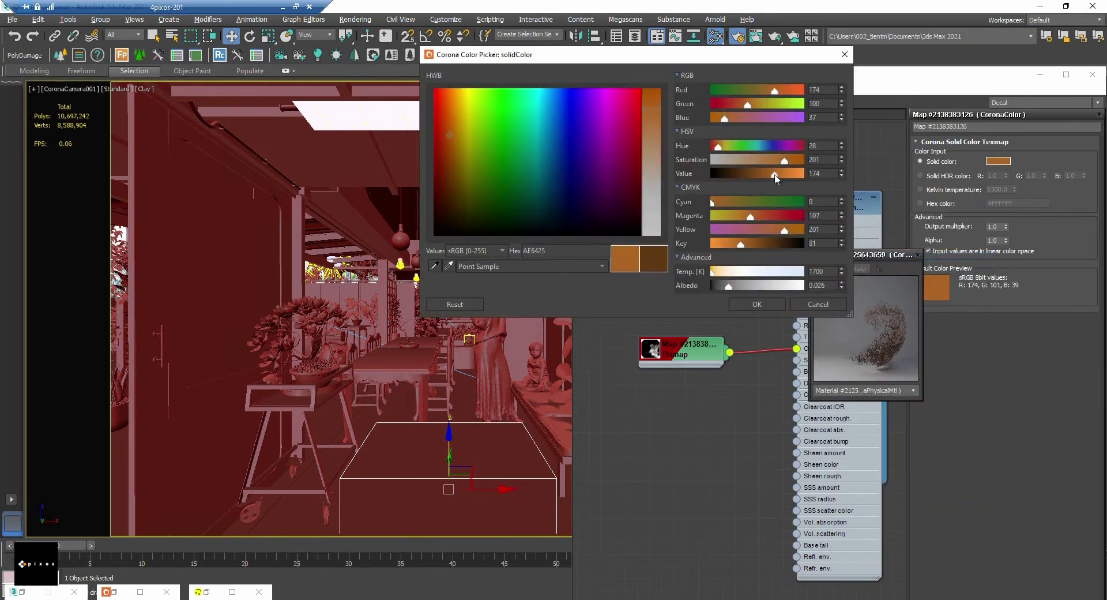
pyautogui.click(762, 307)
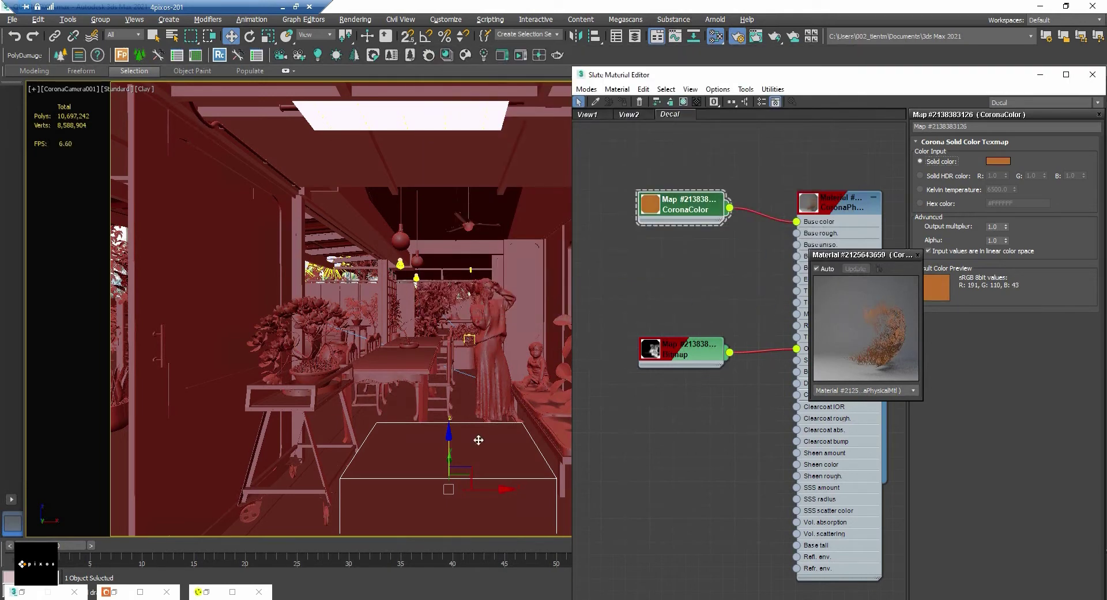
# Step: Show the decal material in the viewport and close the material editor
pyautogui.rightClick(837, 207)
pyautogui.click(849, 218)
pyautogui.press('m')
pyautogui.click(142, 90)
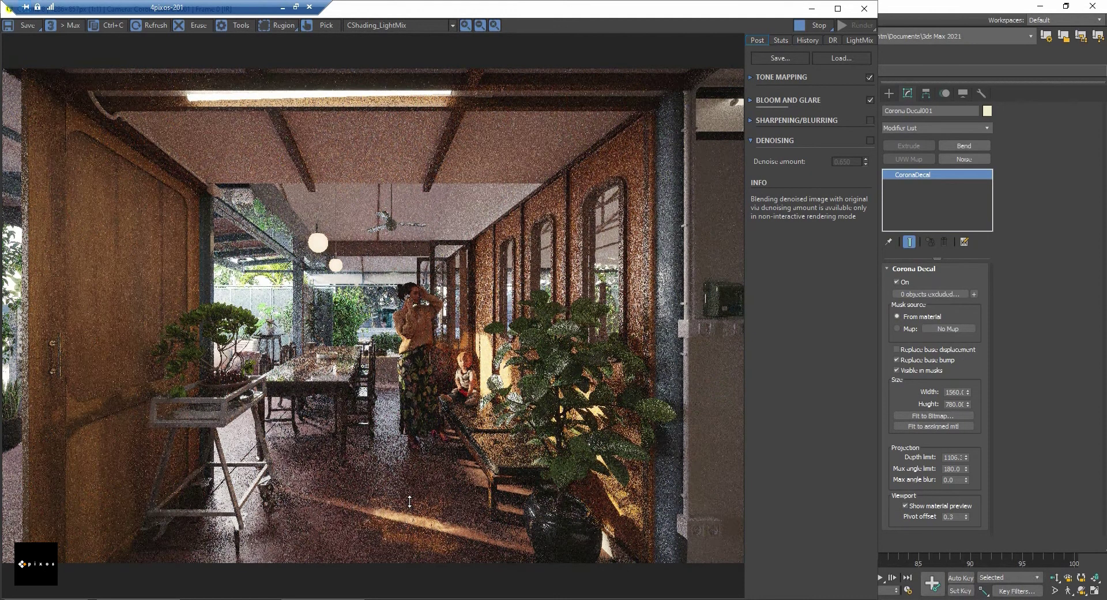
# Step: Minimize the frame buffer to return to the flat-colour viewport with the orange stain
pyautogui.click(814, 11)
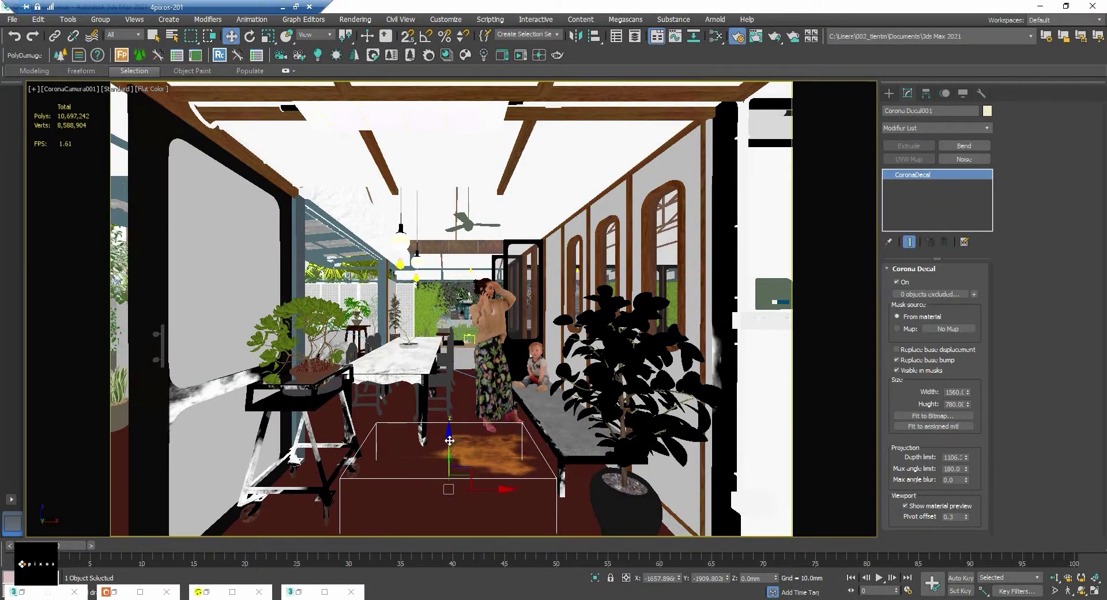
# Step: Move the stain toward the camera and fit its size to the image, about 2611.4 by 1305
pyautogui.moveTo(448, 448); pyautogui.dragTo(454, 475)
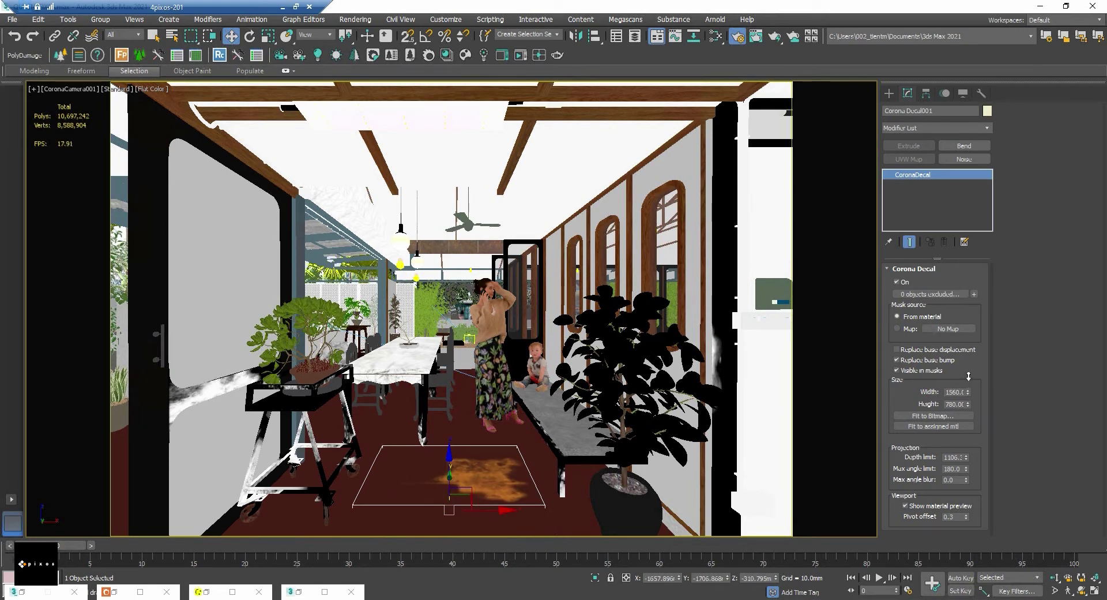
pyautogui.moveTo(969, 391); pyautogui.dragTo(969, 349)
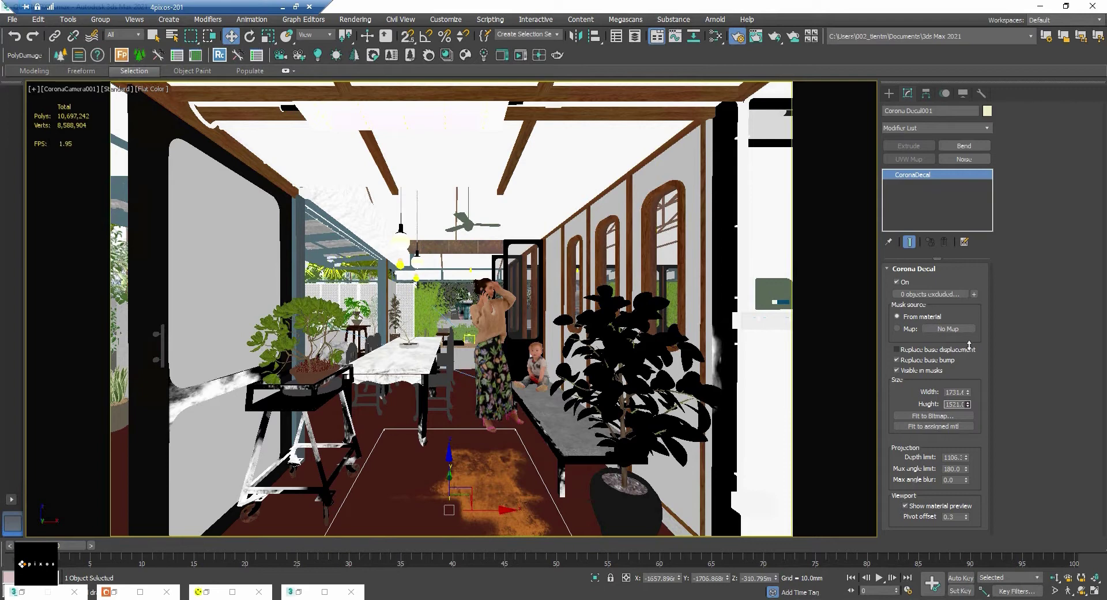
pyautogui.moveTo(970, 344); pyautogui.dragTo(904, 393)
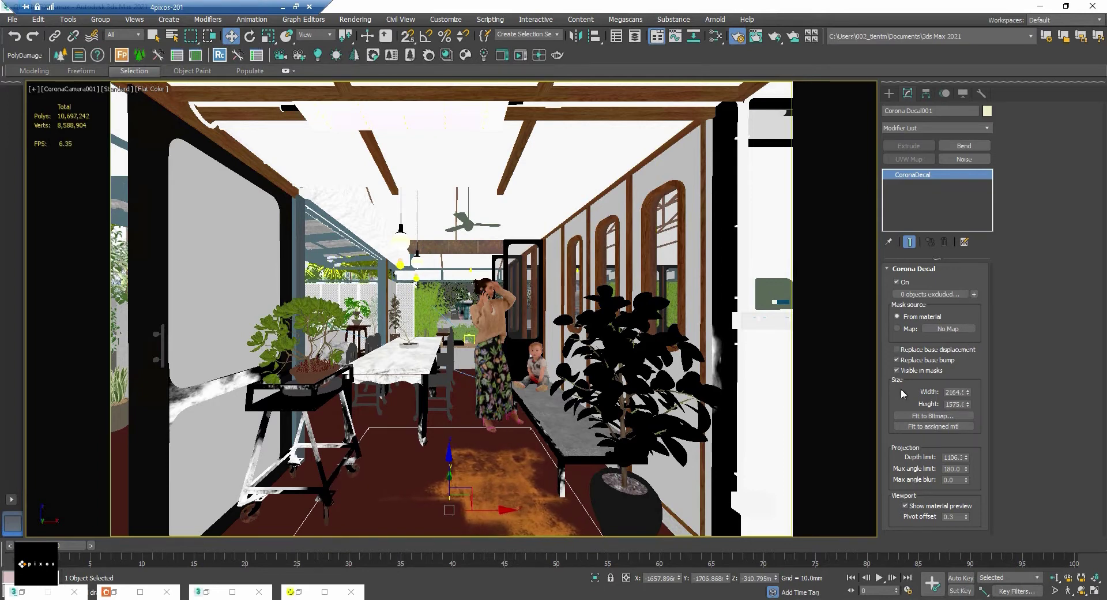
pyautogui.click(920, 428)
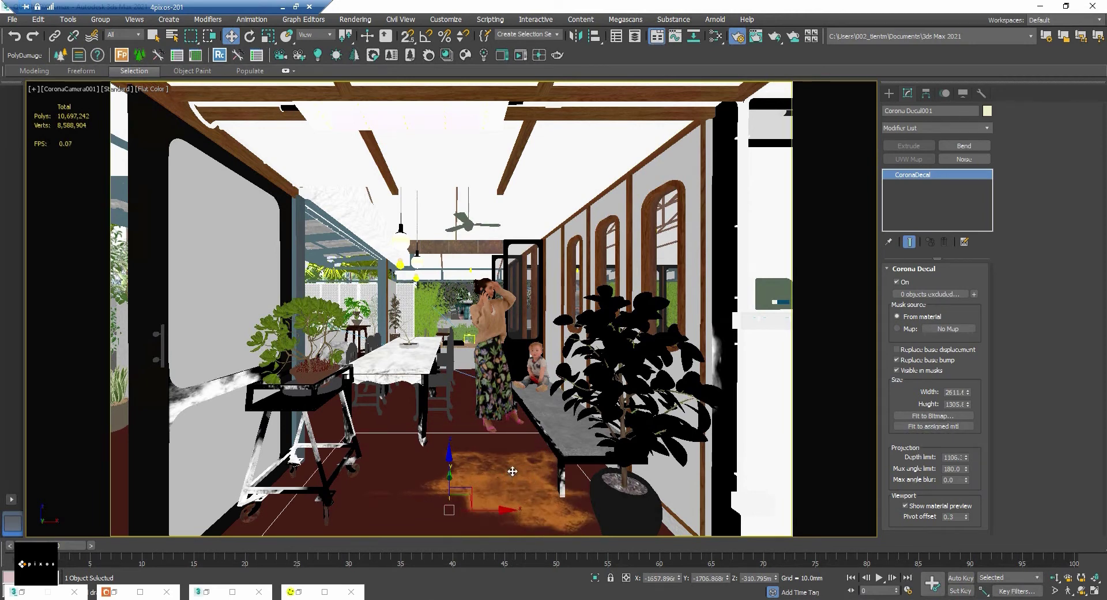
# Step: Rotate the stain decal -15.42° on Z and move it to the bench, Z 337.393mm
pyautogui.press('e')
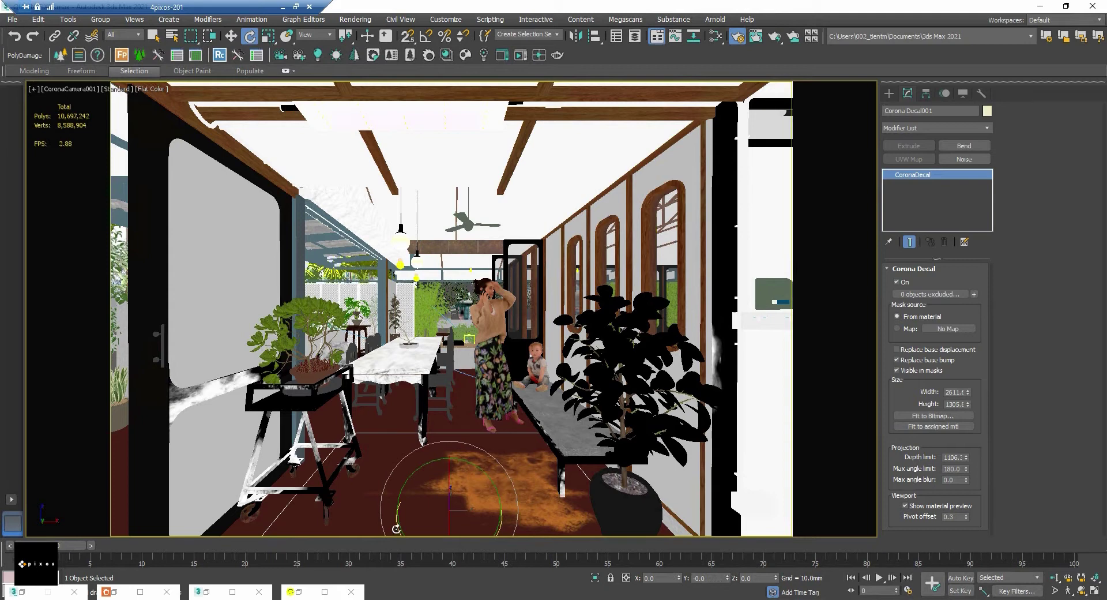
pyautogui.moveTo(397, 529); pyautogui.dragTo(296, 435)
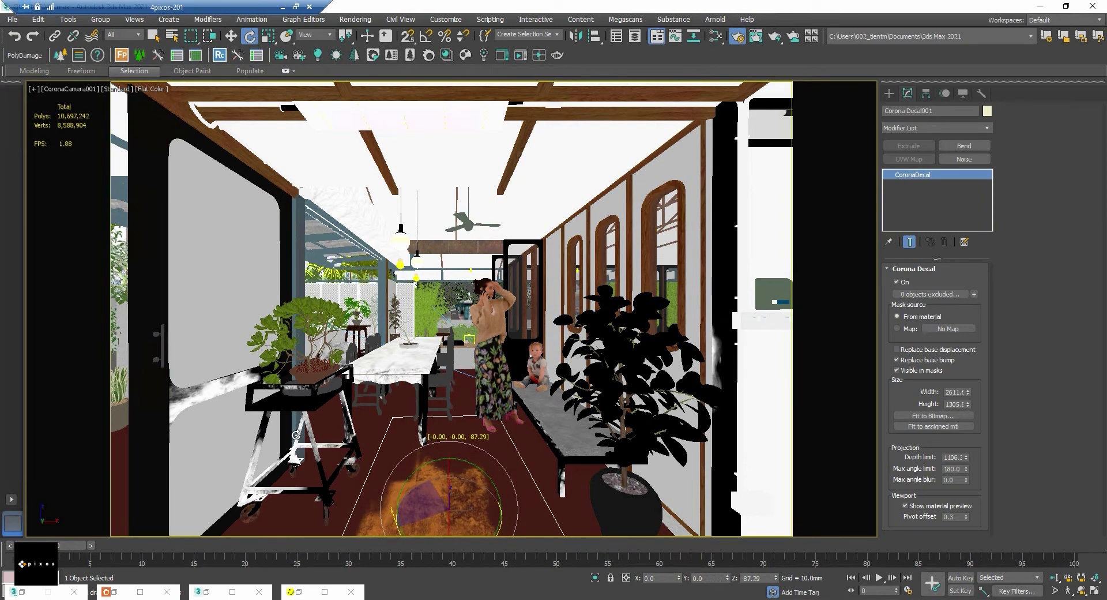
pyautogui.press('w')
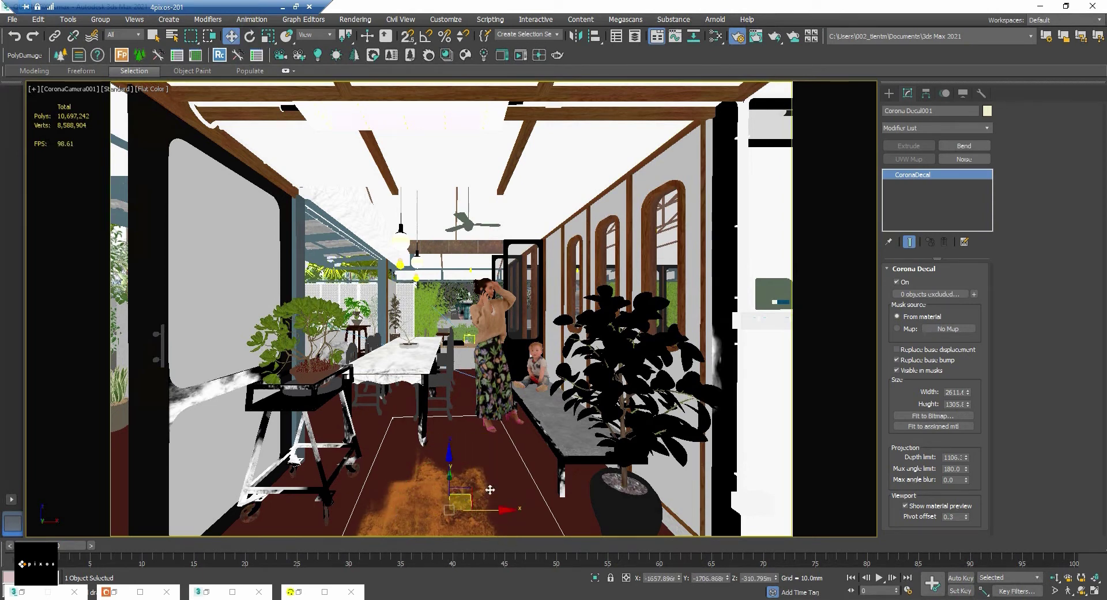
pyautogui.moveTo(489, 489); pyautogui.dragTo(609, 489)
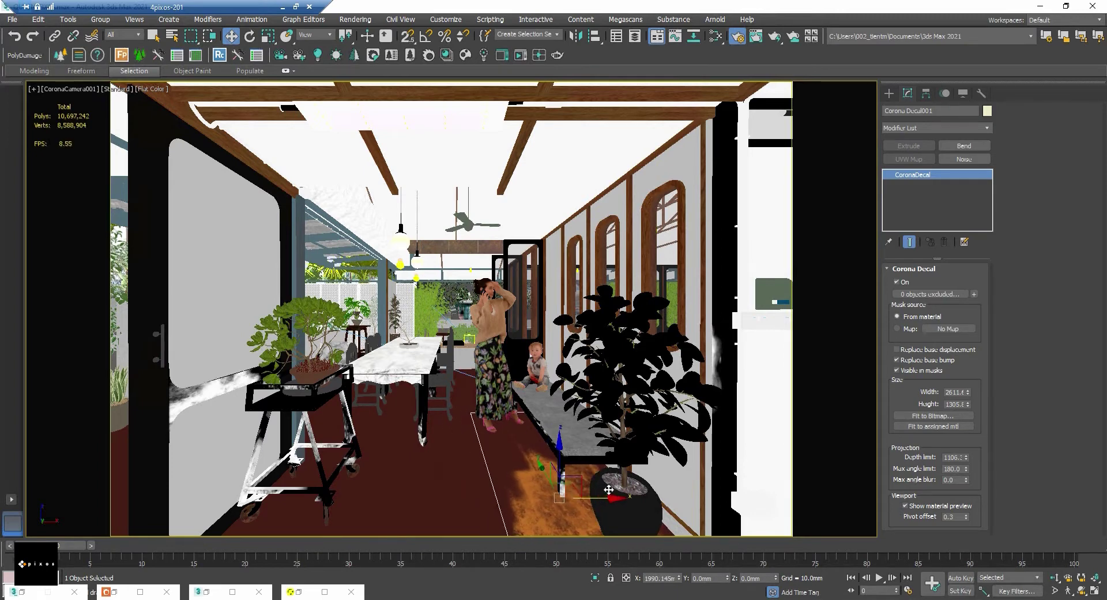
pyautogui.moveTo(559, 455); pyautogui.dragTo(564, 424)
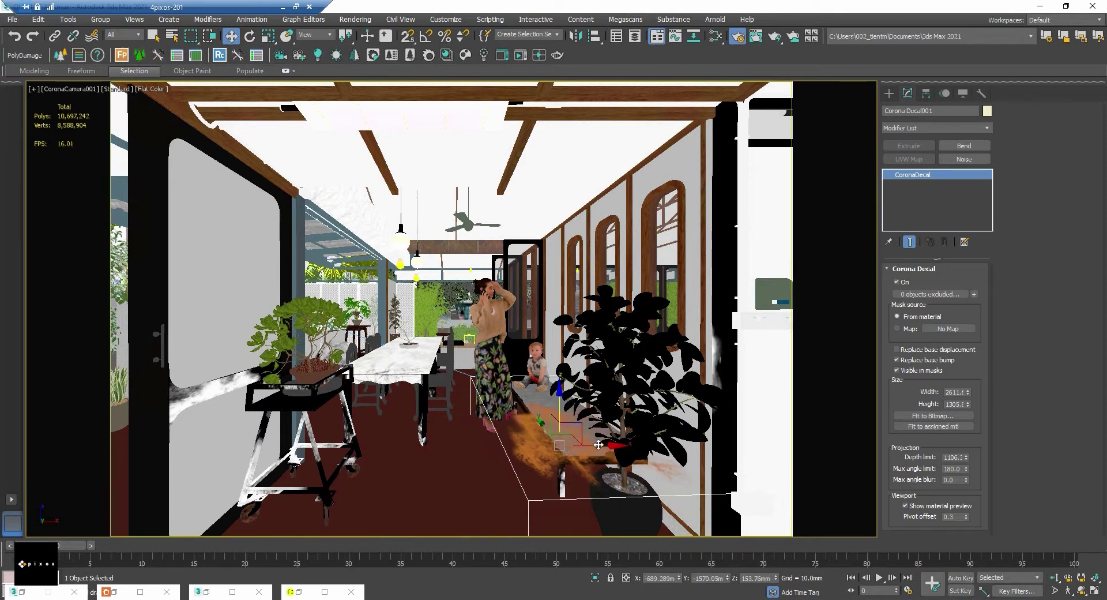
# Step: Restore the frame buffer and change the stain colour to magenta DE0F73 (222, 15, 115)
pyautogui.click(298, 593)
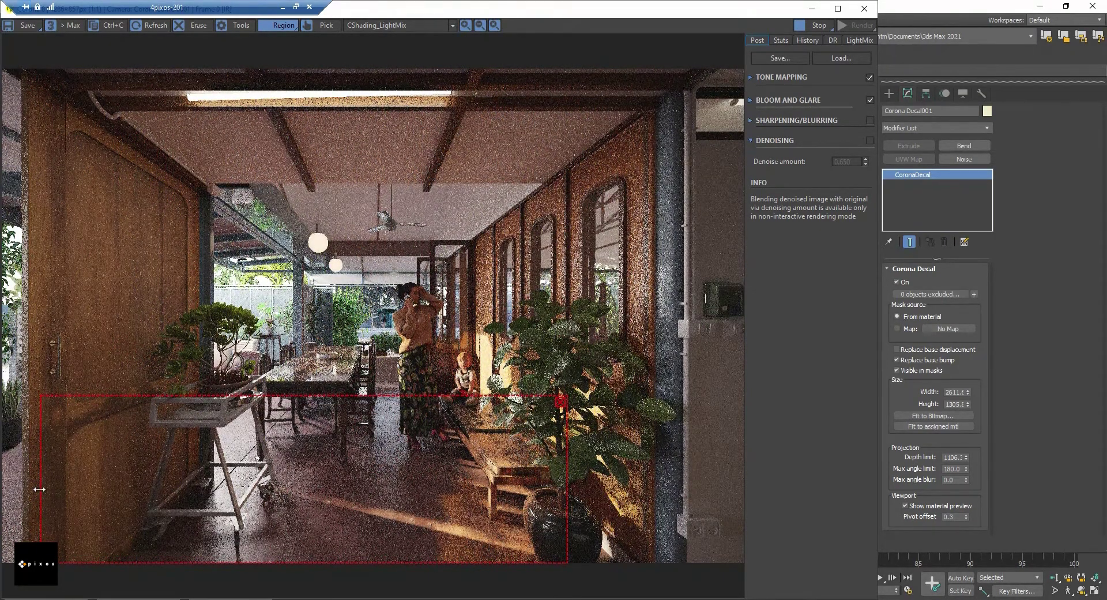
pyautogui.press('m')
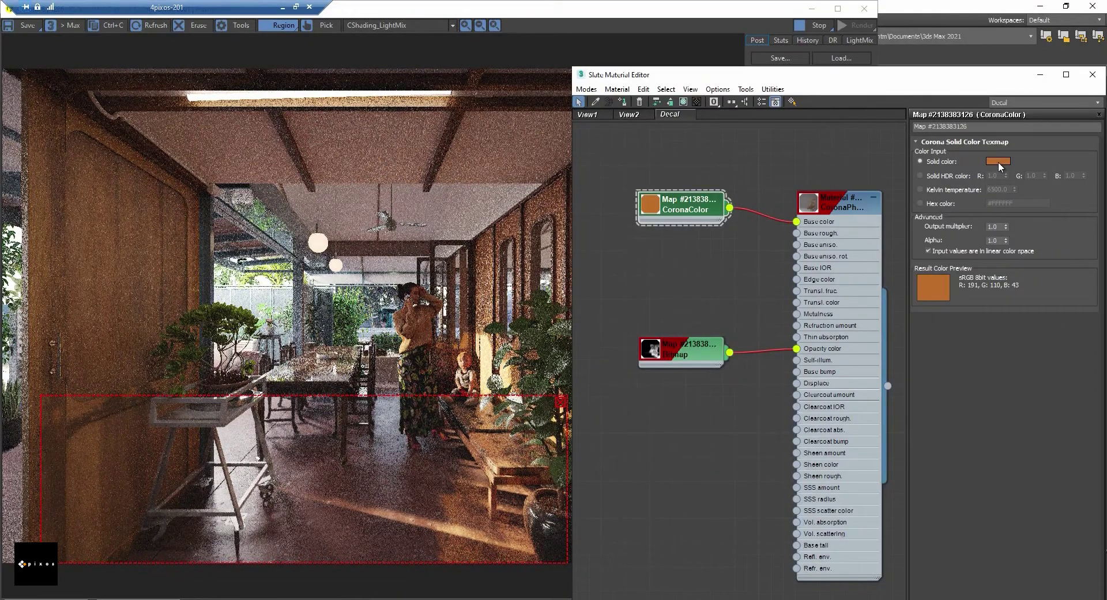
pyautogui.click(998, 162)
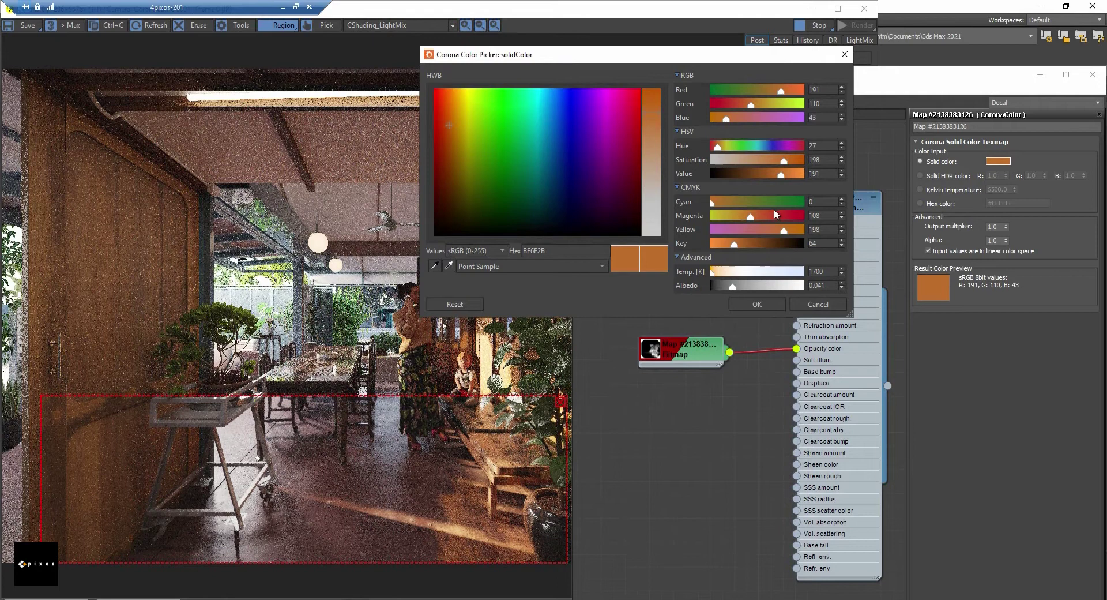
pyautogui.moveTo(790, 219); pyautogui.dragTo(723, 244)
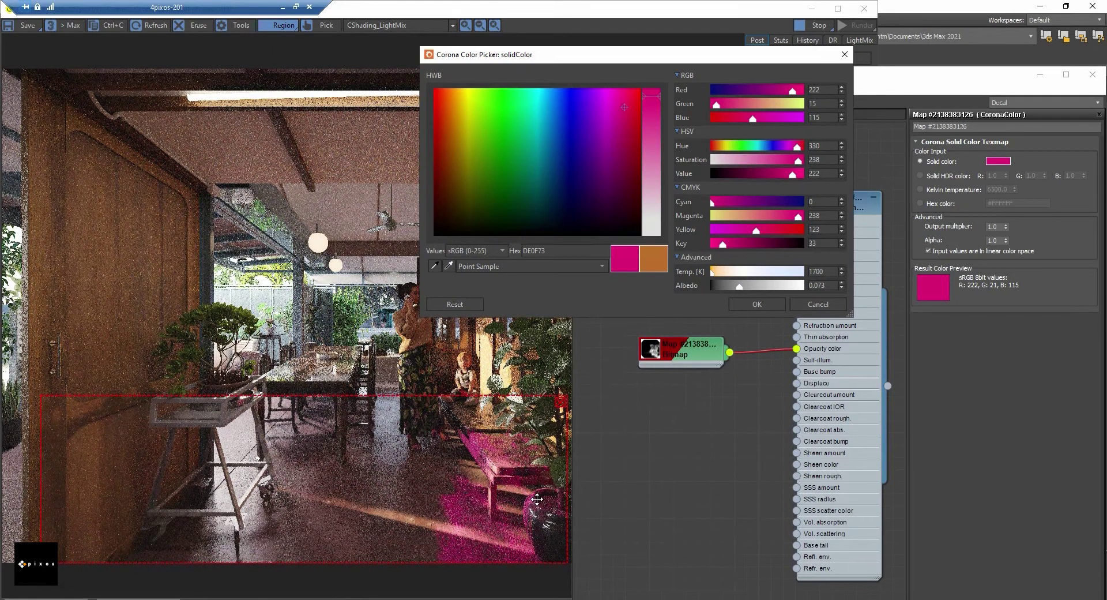
pyautogui.click(751, 303)
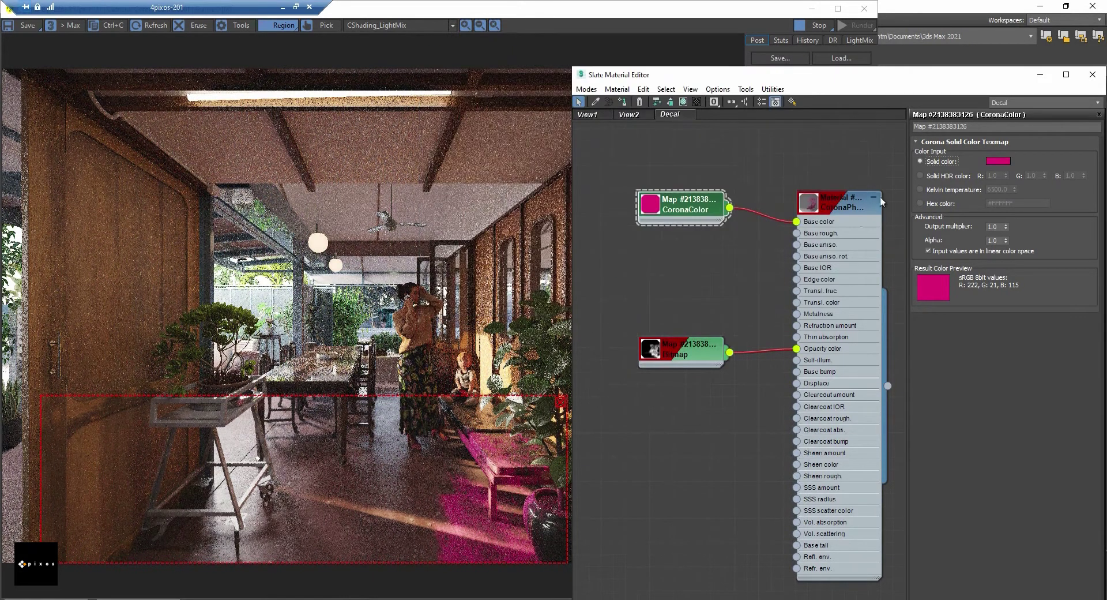
# Step: Create a second Corona decal, about 885.8 by 813.6, on the floor in front of the bench
pyautogui.click(1042, 75)
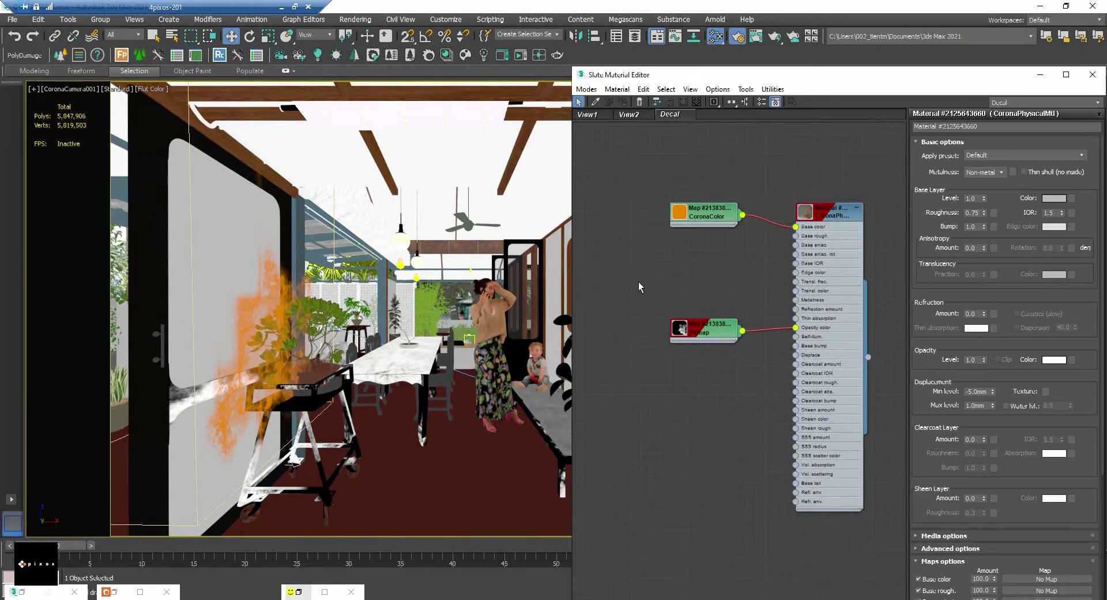
pyautogui.click(1038, 75)
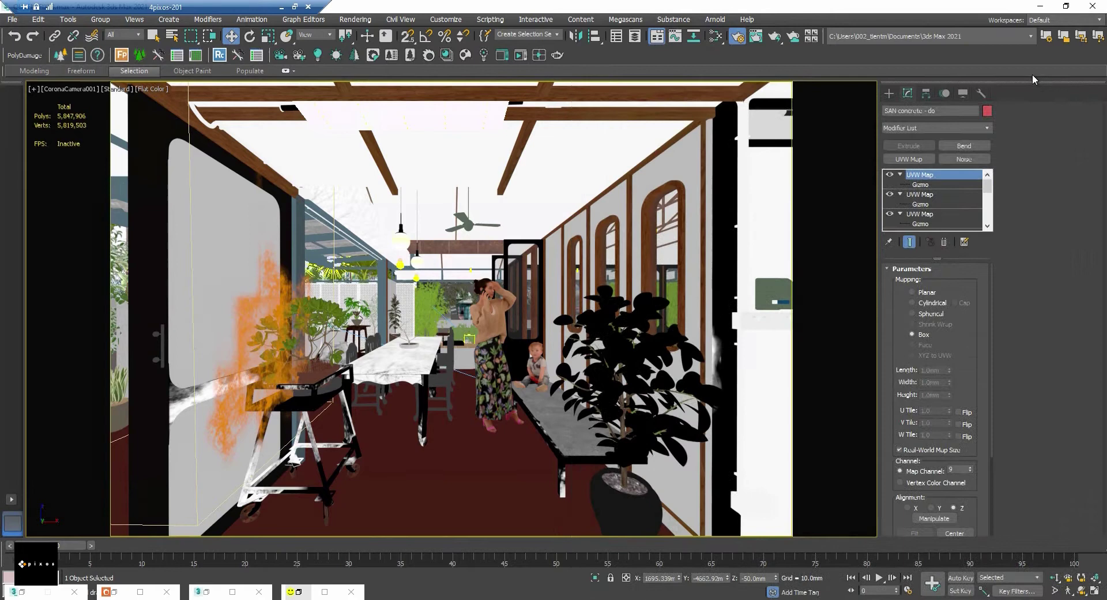
pyautogui.click(889, 94)
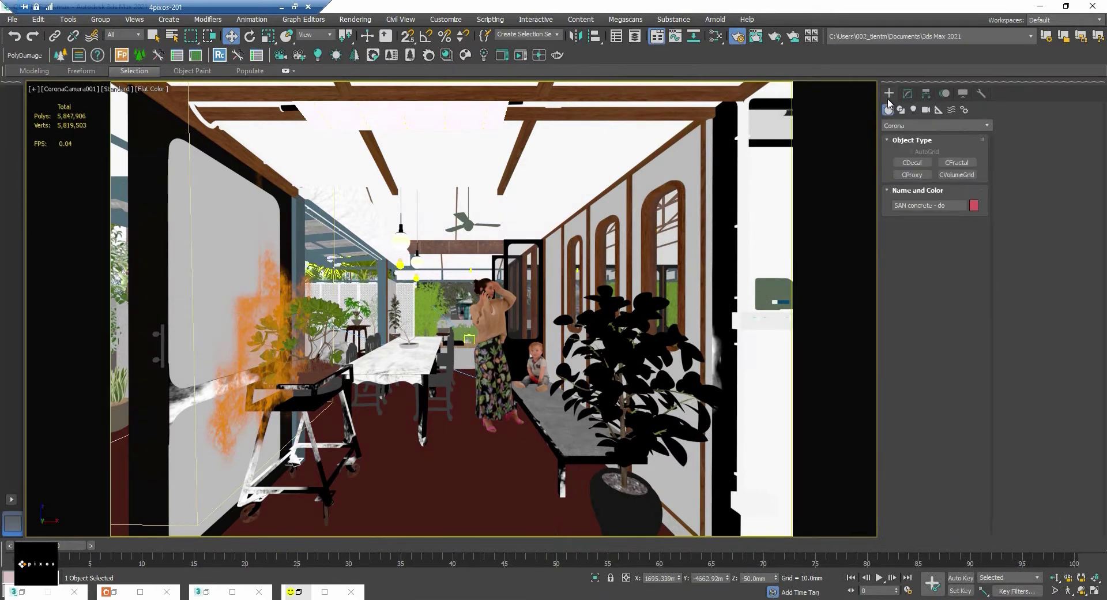
pyautogui.click(895, 126)
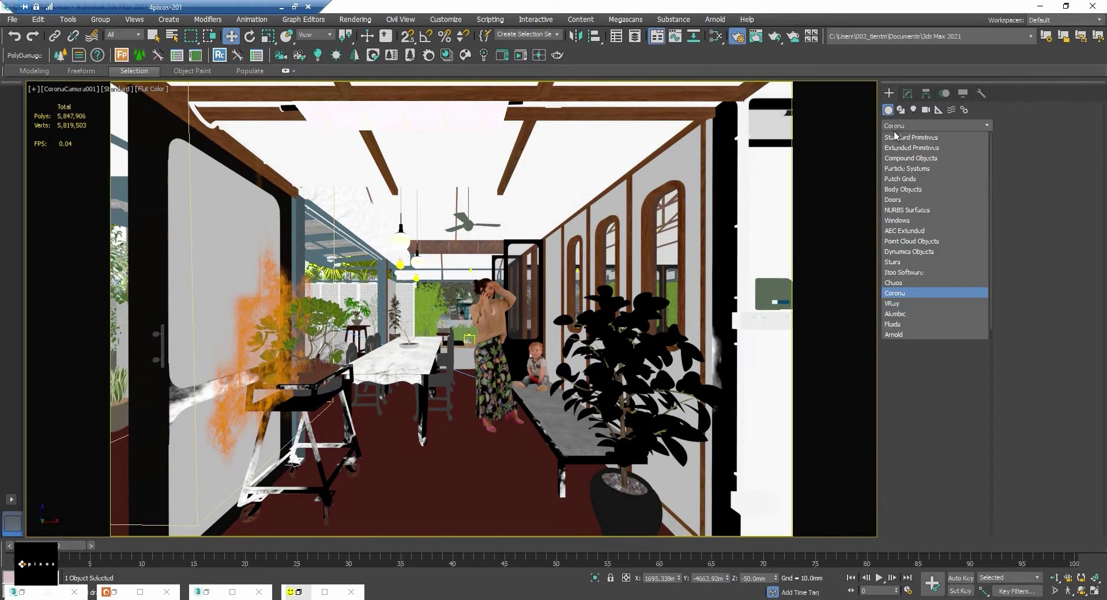
pyautogui.click(898, 293)
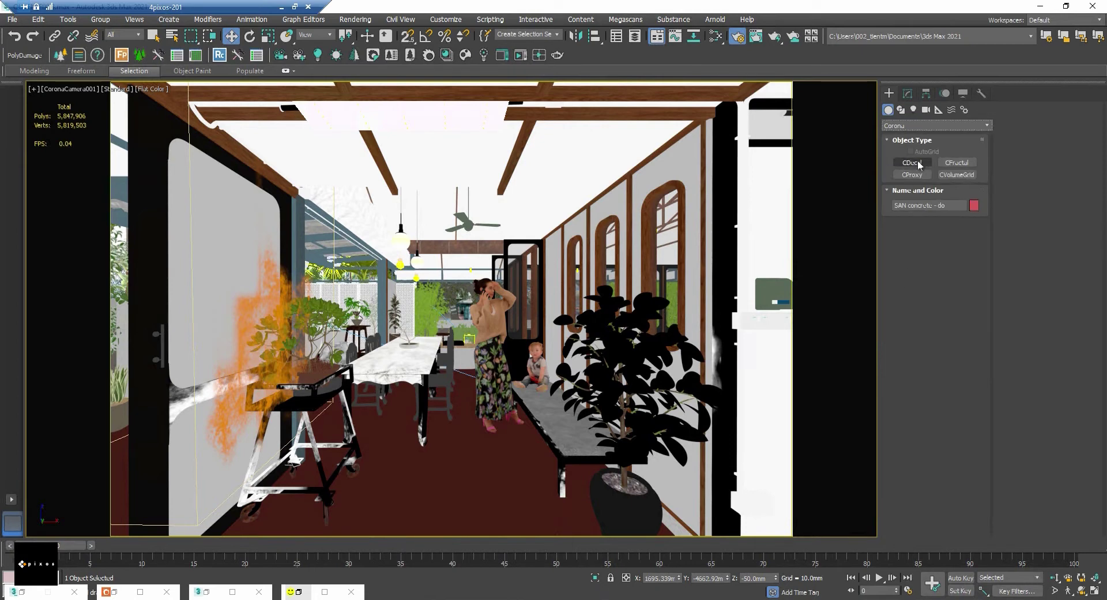
pyautogui.click(917, 164)
pyautogui.moveTo(444, 449); pyautogui.dragTo(567, 511)
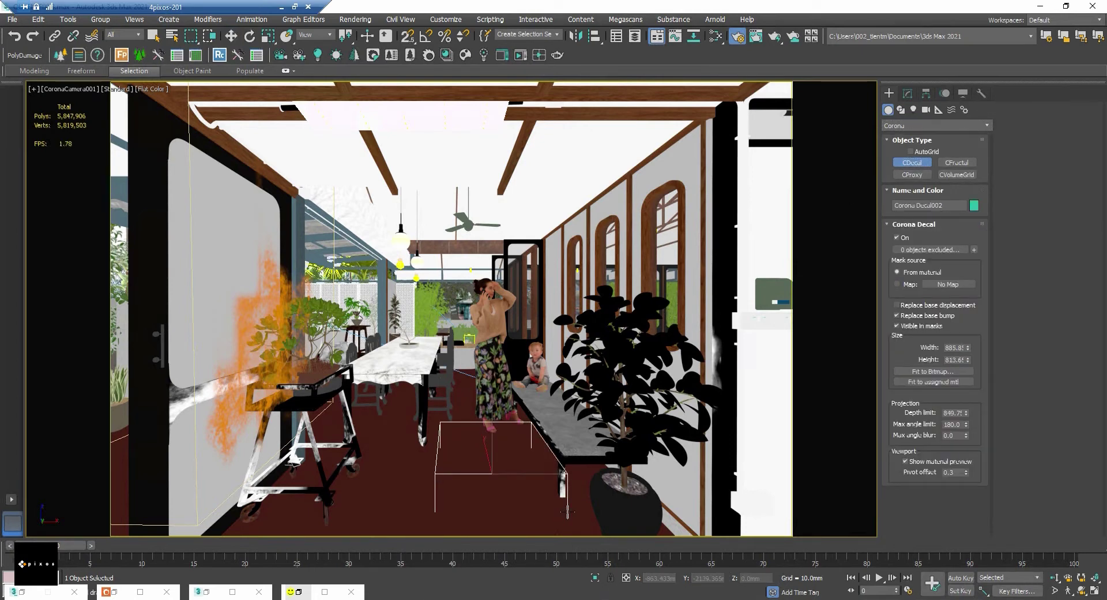
pyautogui.press('m')
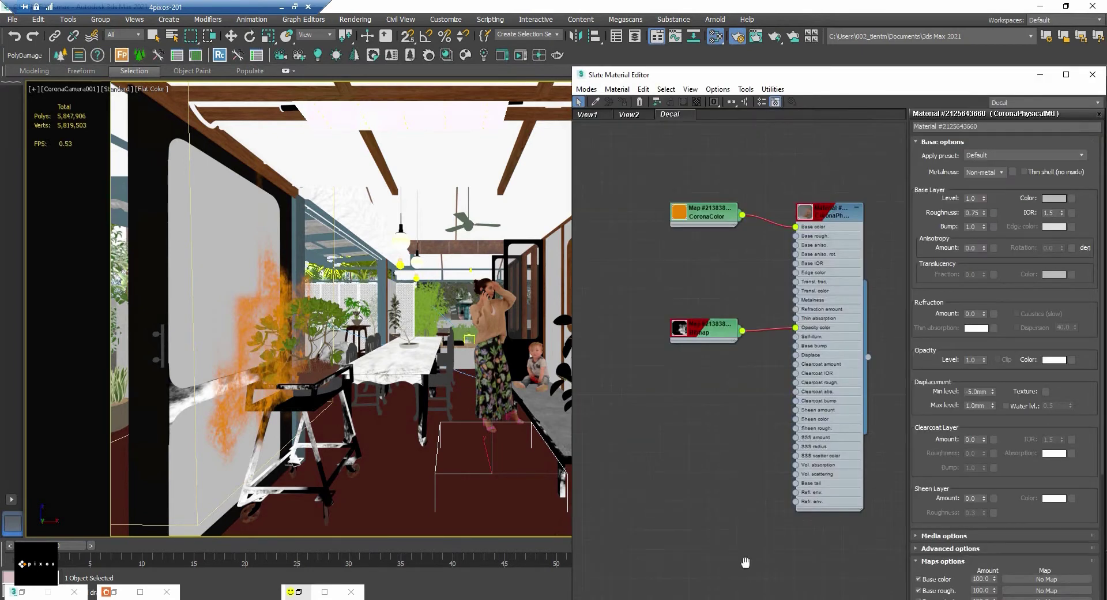
# Step: Arrange the decal material's nodes, inspect the bitmap, and wire a map into Displace
pyautogui.press('l')
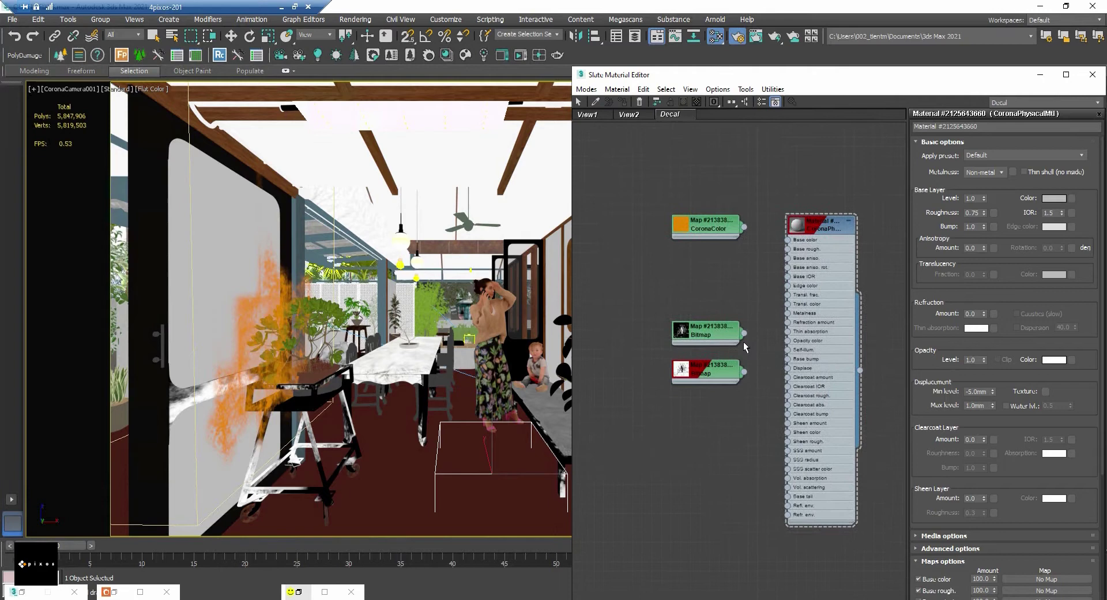
pyautogui.doubleClick(738, 331)
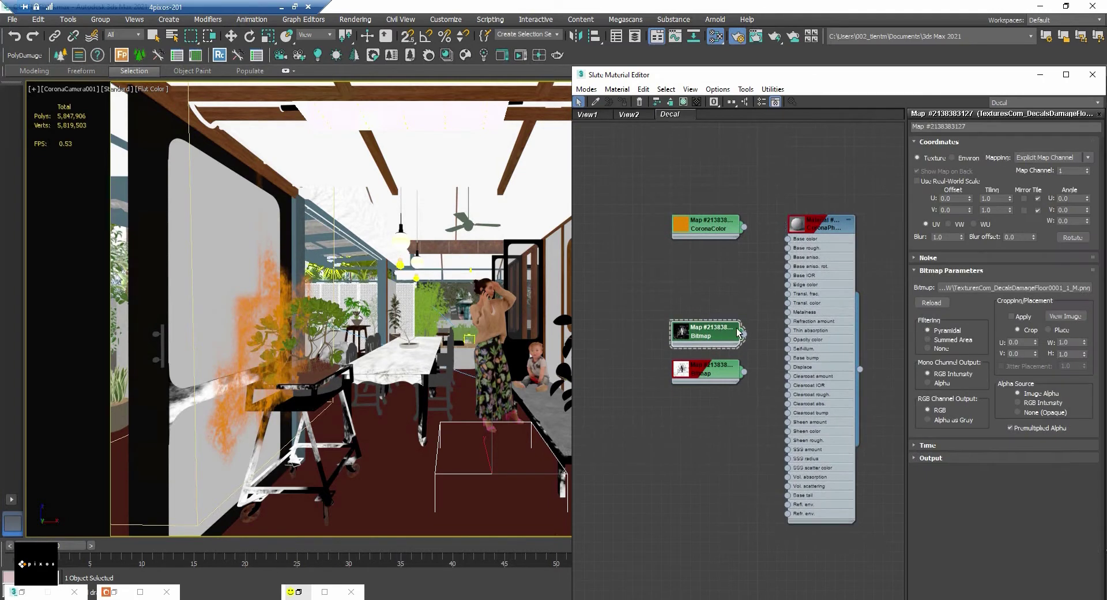
pyautogui.click(1048, 317)
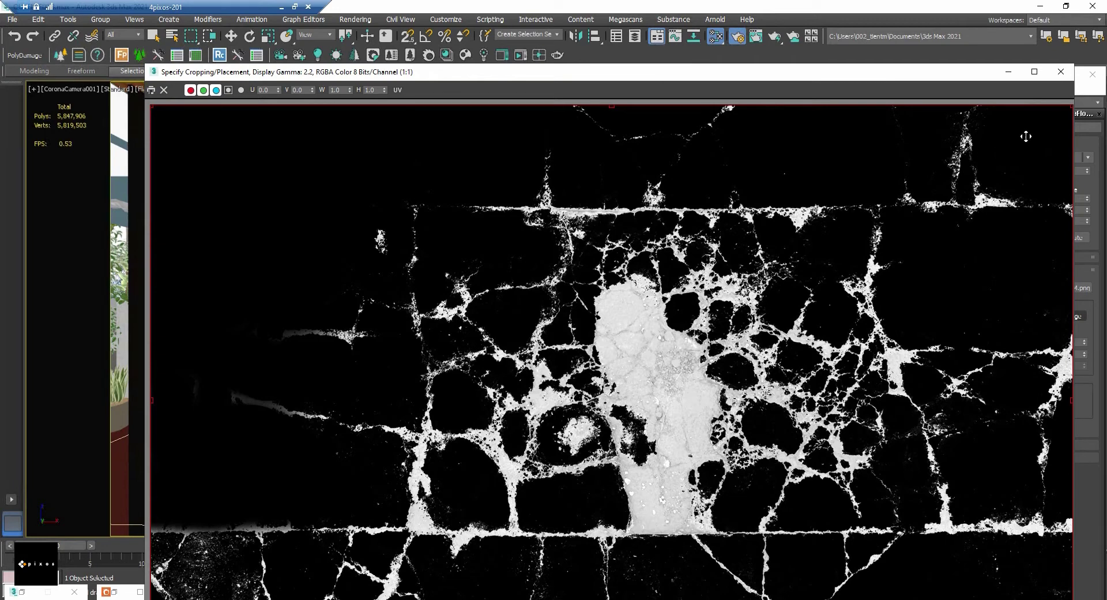
pyautogui.click(1064, 74)
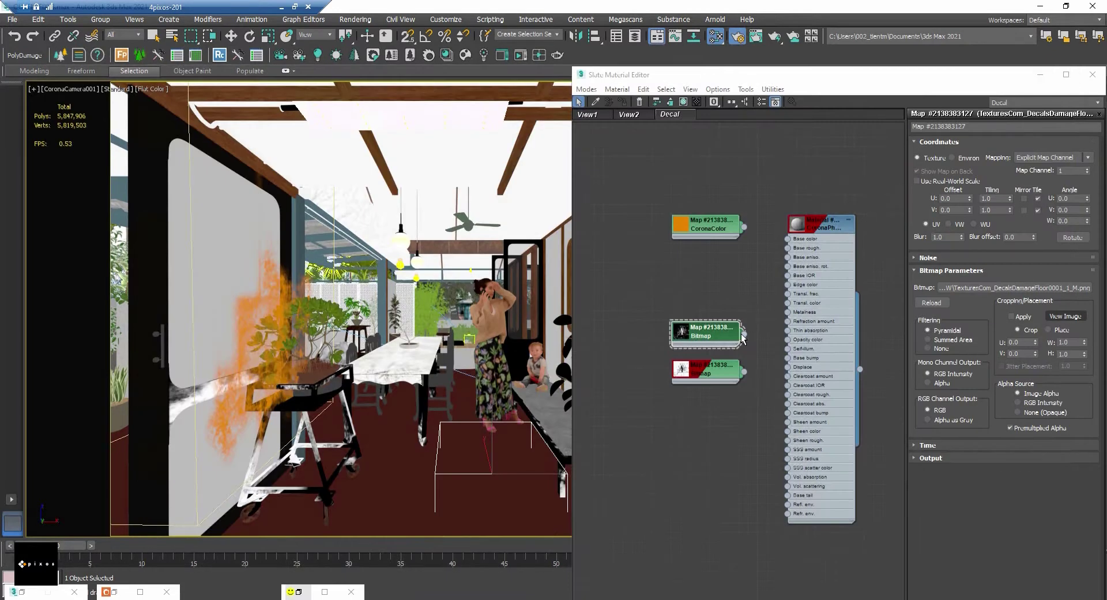
pyautogui.scroll(1, 743, 340)
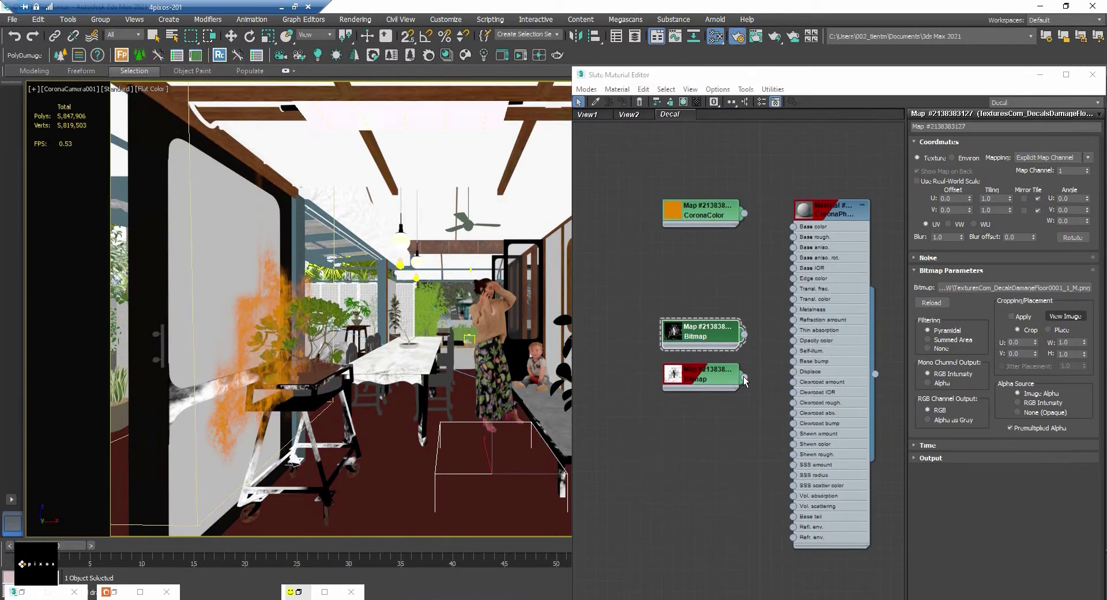
pyautogui.moveTo(744, 376); pyautogui.dragTo(796, 375)
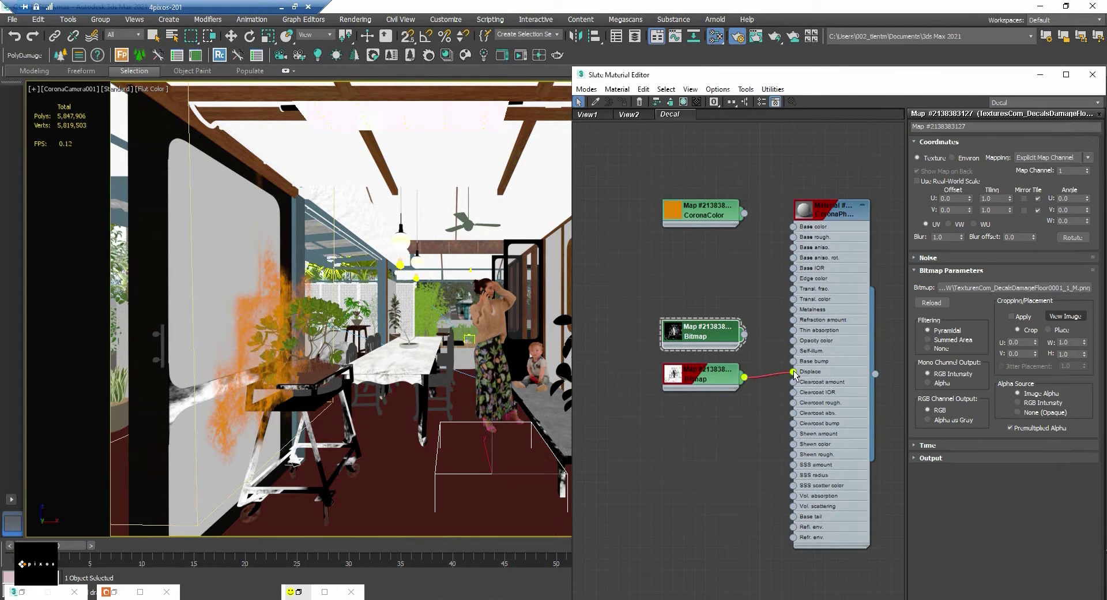
pyautogui.doubleClick(829, 220)
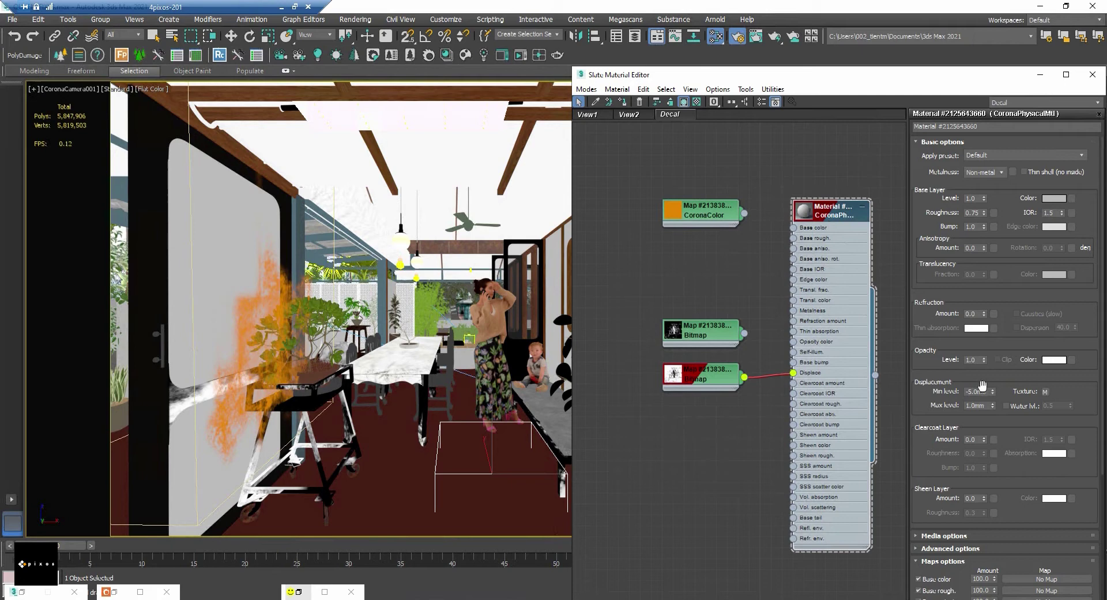
# Step: Check the cracked-floor texture, wire it to Opacity color, and preview the decal material
pyautogui.doubleClick(741, 332)
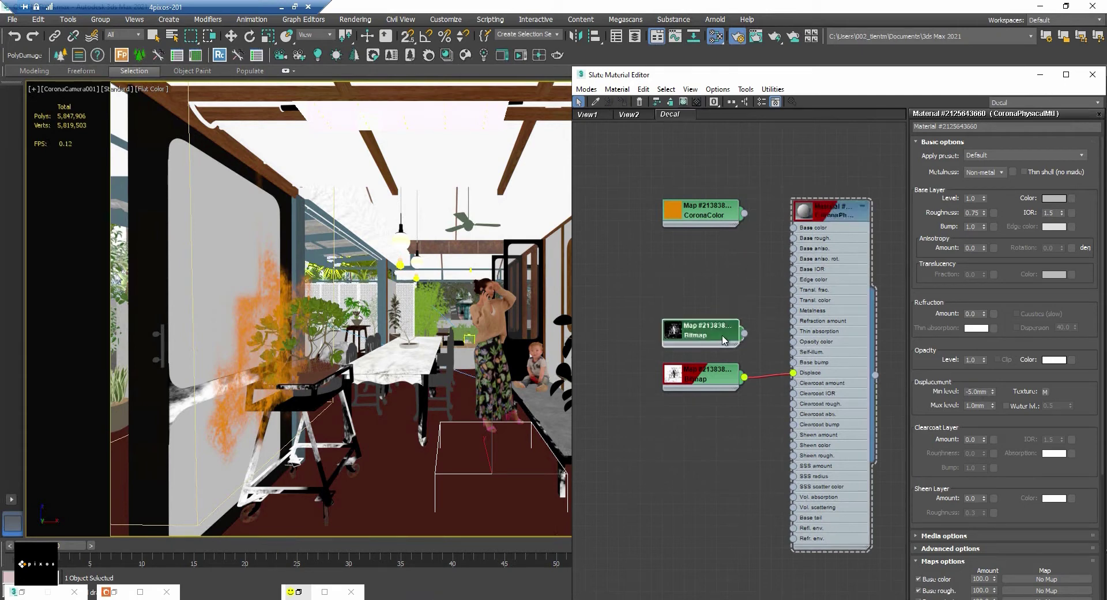
pyautogui.click(1063, 315)
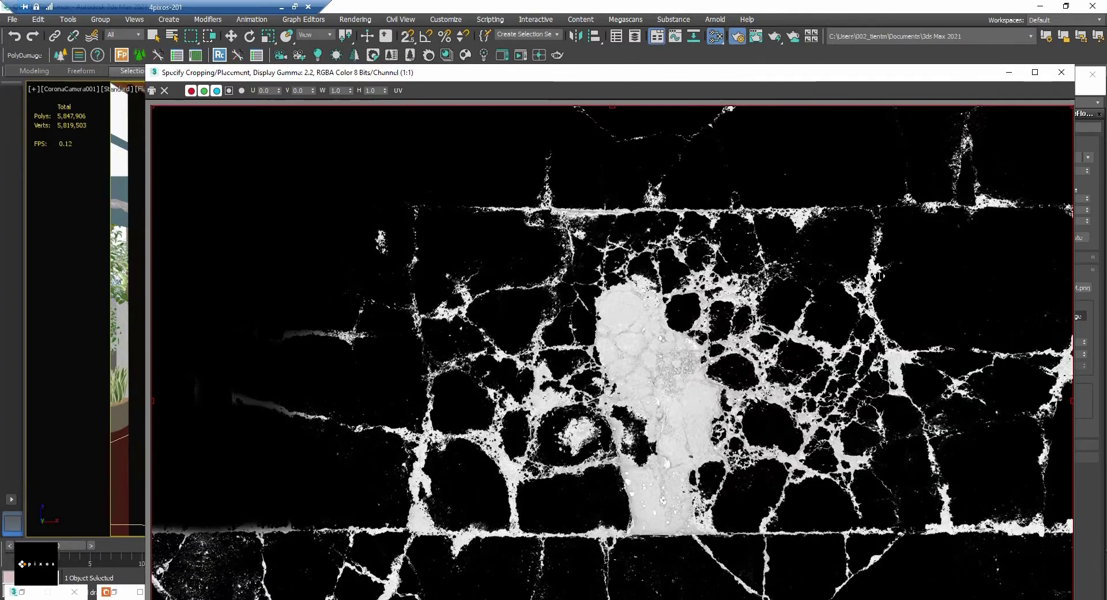
pyautogui.click(1069, 75)
pyautogui.moveTo(744, 334); pyautogui.dragTo(794, 340)
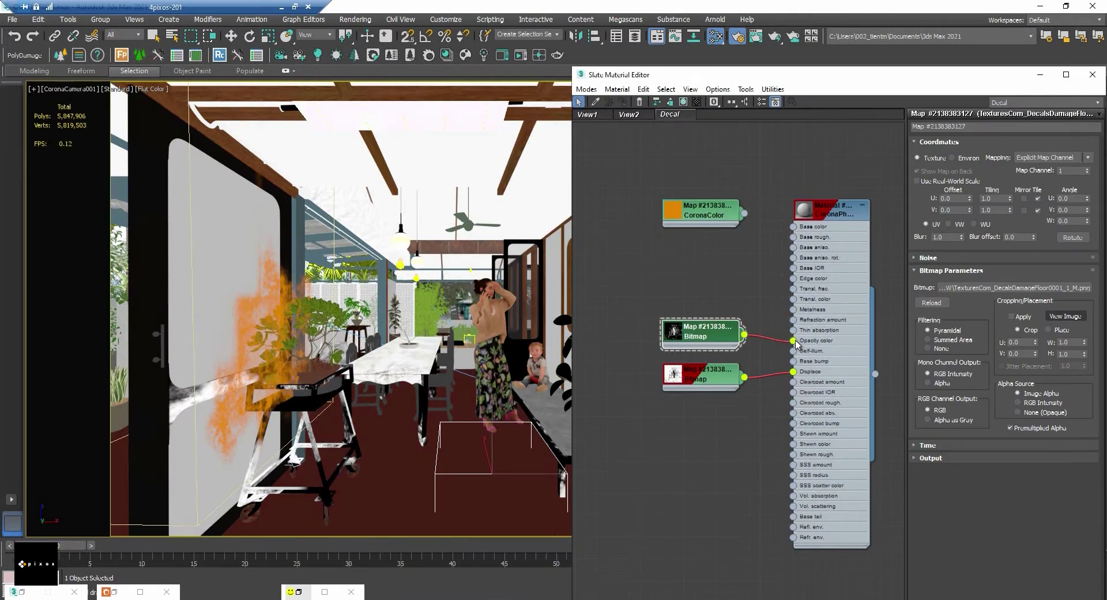
pyautogui.rightClick(828, 213)
pyautogui.click(857, 276)
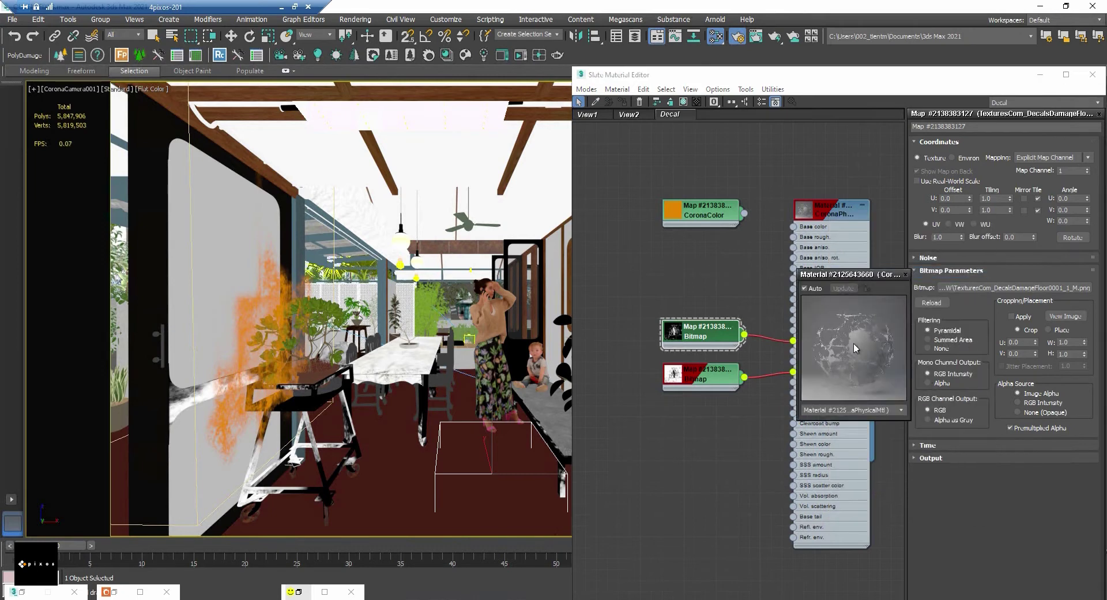
pyautogui.click(906, 274)
# Step: Wire CoronaColor to Base color and set its solid colour to dark brown RGB 95, 56, 0
pyautogui.click(737, 222)
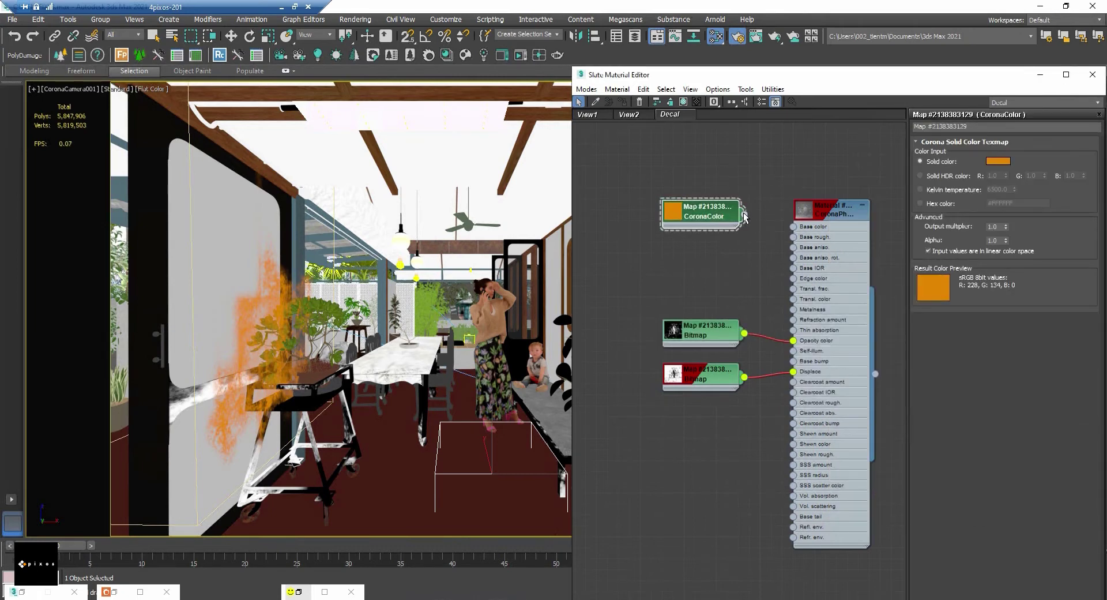
pyautogui.moveTo(744, 214); pyautogui.dragTo(794, 227)
pyautogui.click(998, 161)
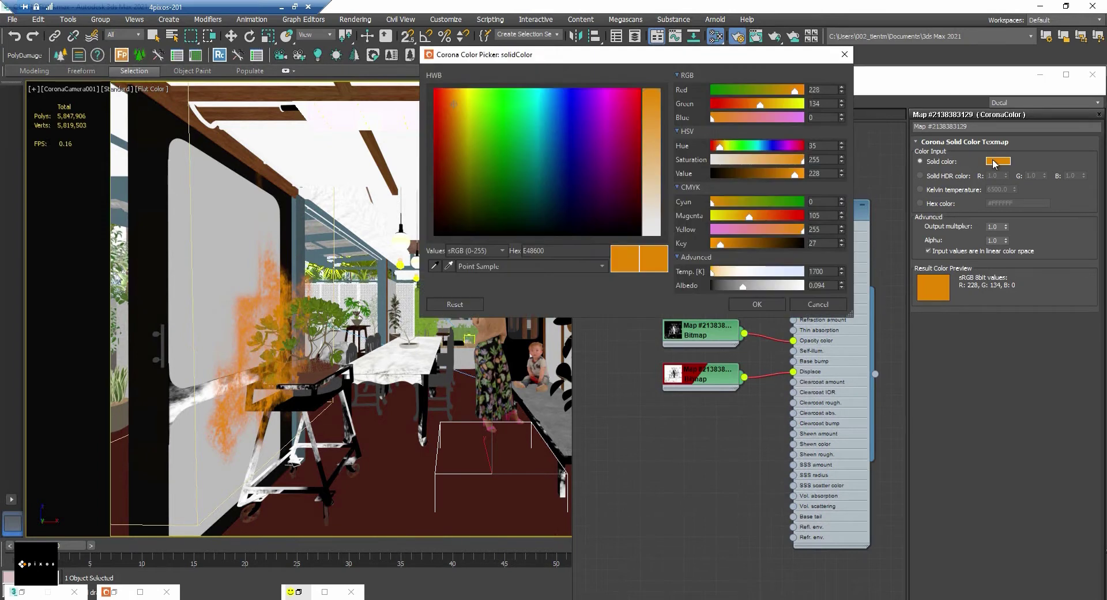
pyautogui.click(747, 174)
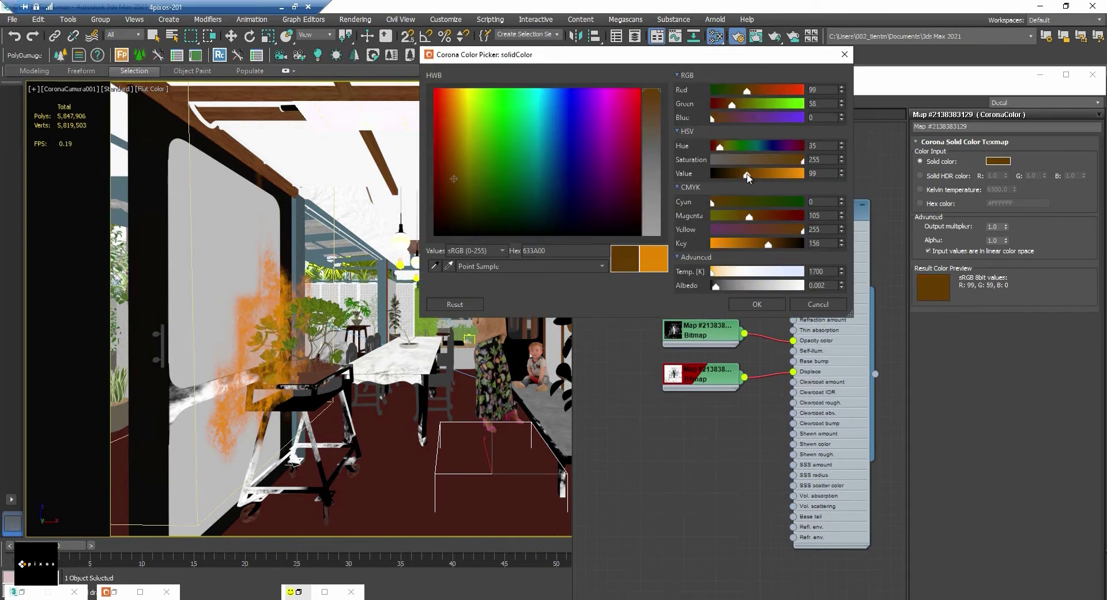
pyautogui.moveTo(747, 177); pyautogui.dragTo(747, 176)
pyautogui.click(757, 305)
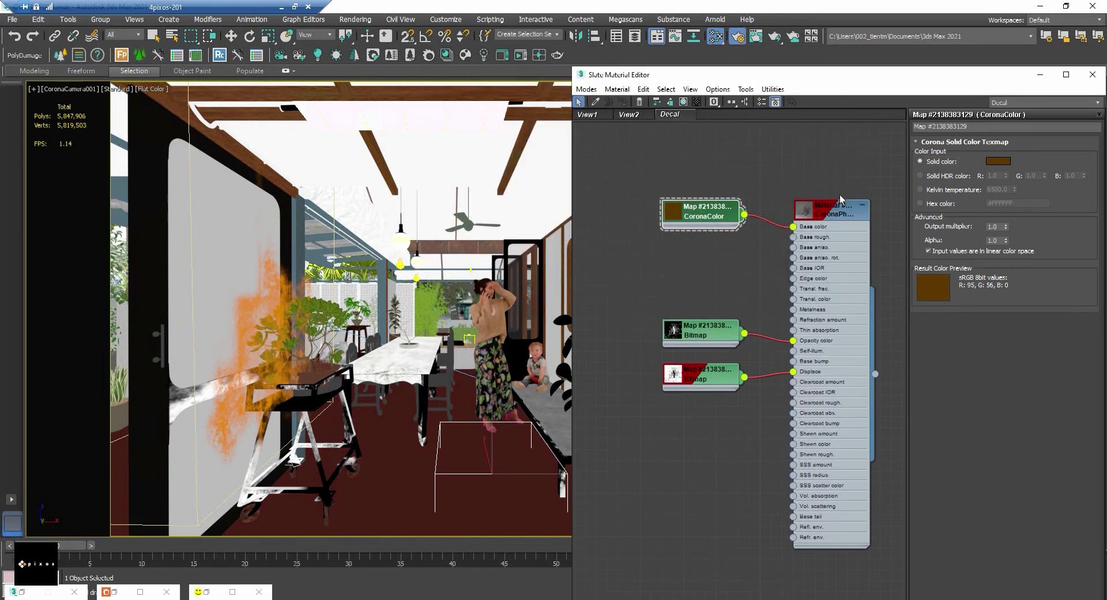
# Step: Assign the decal material to the selected new decal and close the material editor
pyautogui.rightClick(839, 209)
pyautogui.click(849, 227)
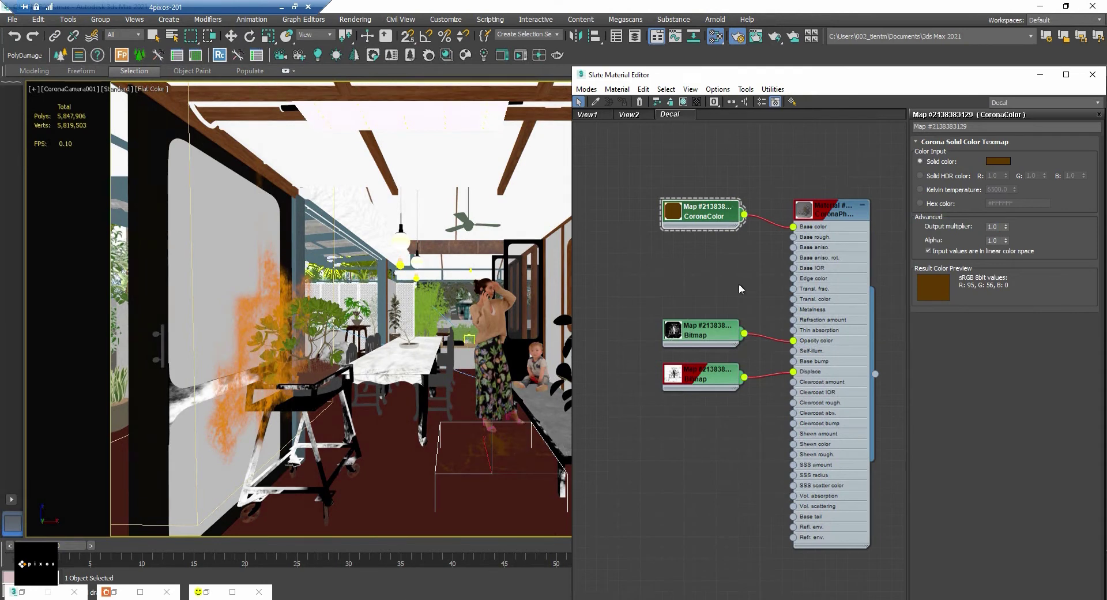
pyautogui.click(1040, 74)
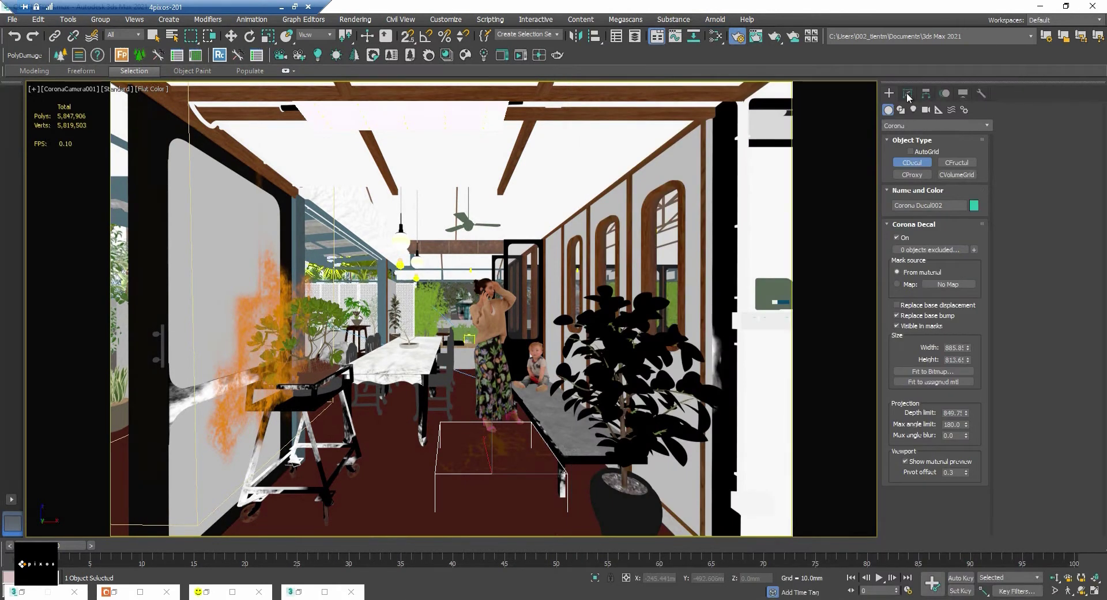
# Step: Fit the decal to its assigned material's proportions and lower it onto the floor
pyautogui.click(908, 94)
pyautogui.click(962, 426)
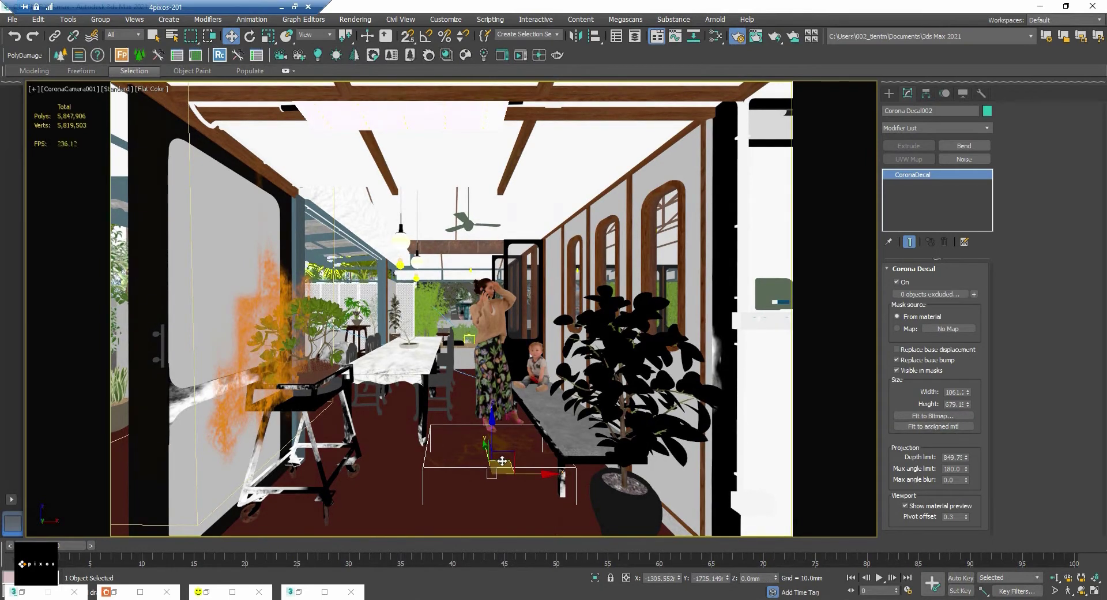
pyautogui.moveTo(494, 429); pyautogui.dragTo(562, 519)
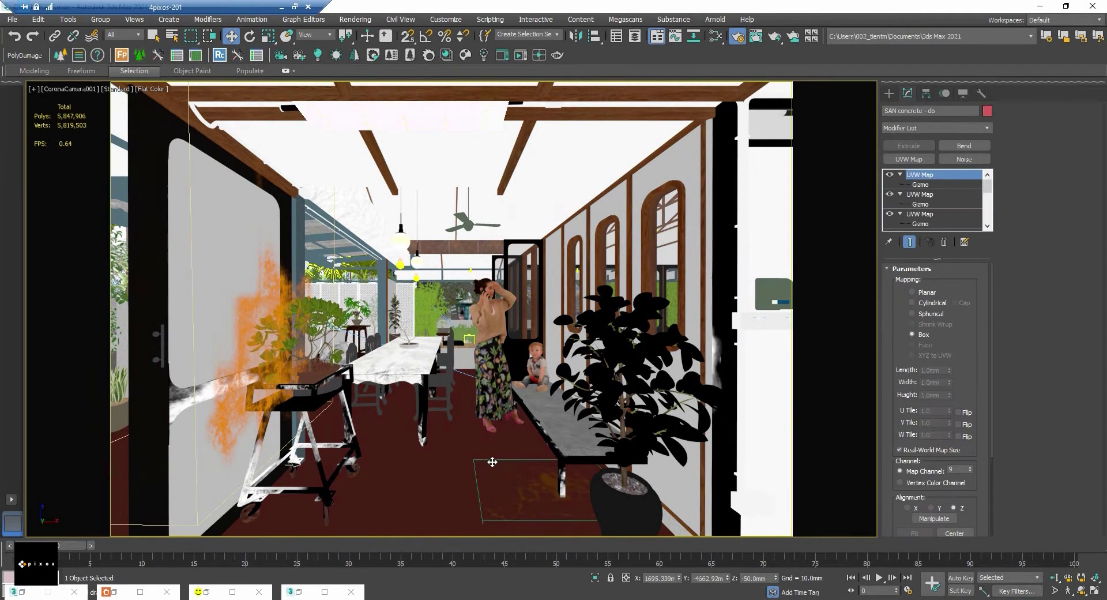
pyautogui.press('r')
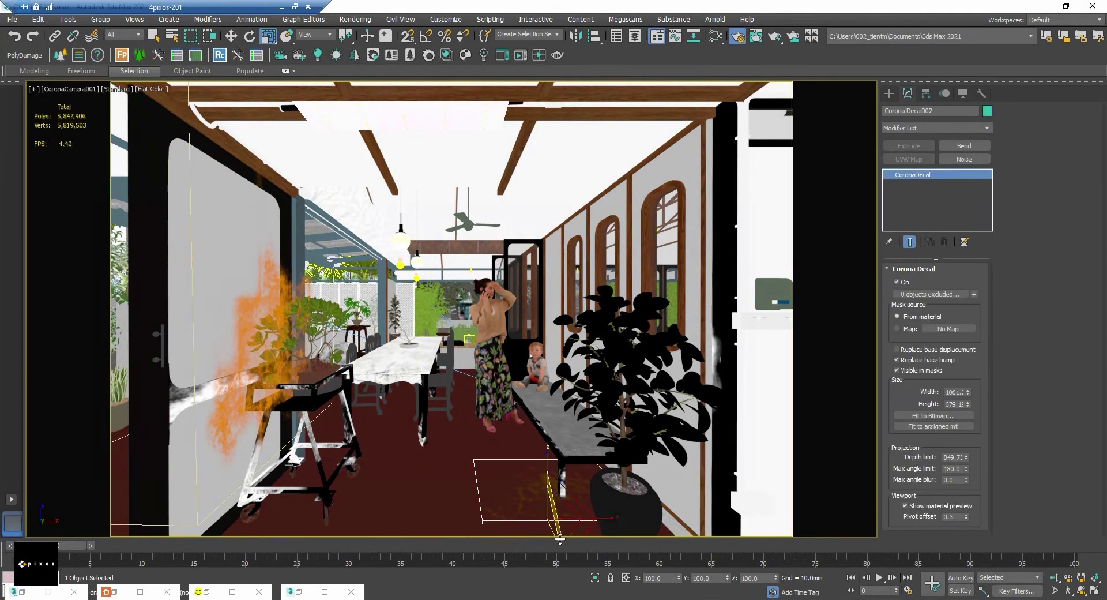
pyautogui.press('w')
pyautogui.moveTo(563, 522); pyautogui.dragTo(558, 547)
# Step: Nudge the decal into its final spot beside the bench and show the Corona frame buffer
pyautogui.press('r')
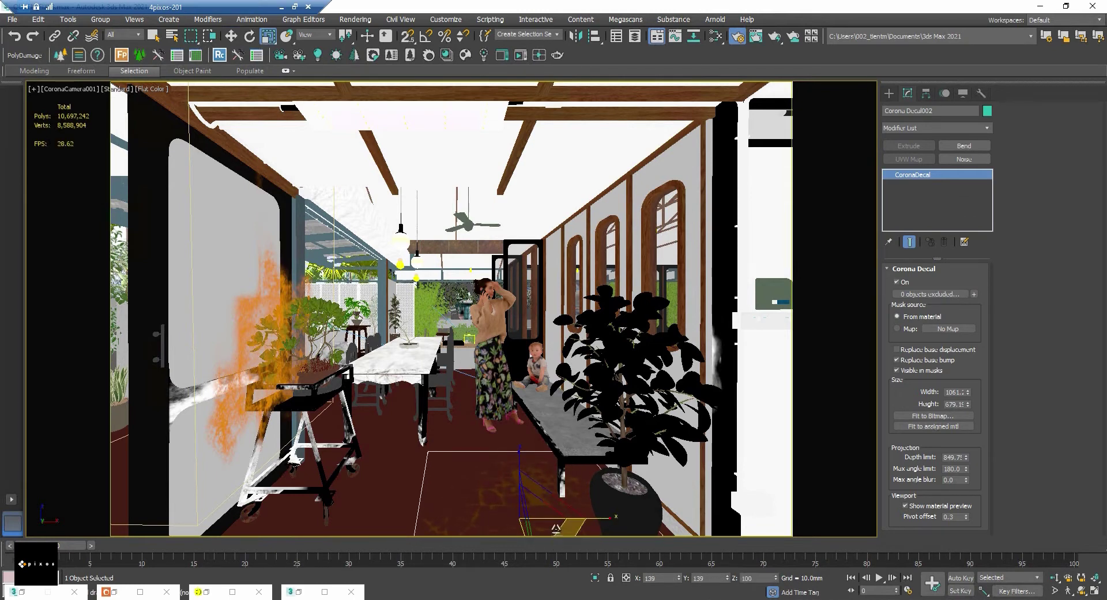
pyautogui.press('w')
pyautogui.moveTo(538, 507); pyautogui.dragTo(544, 501)
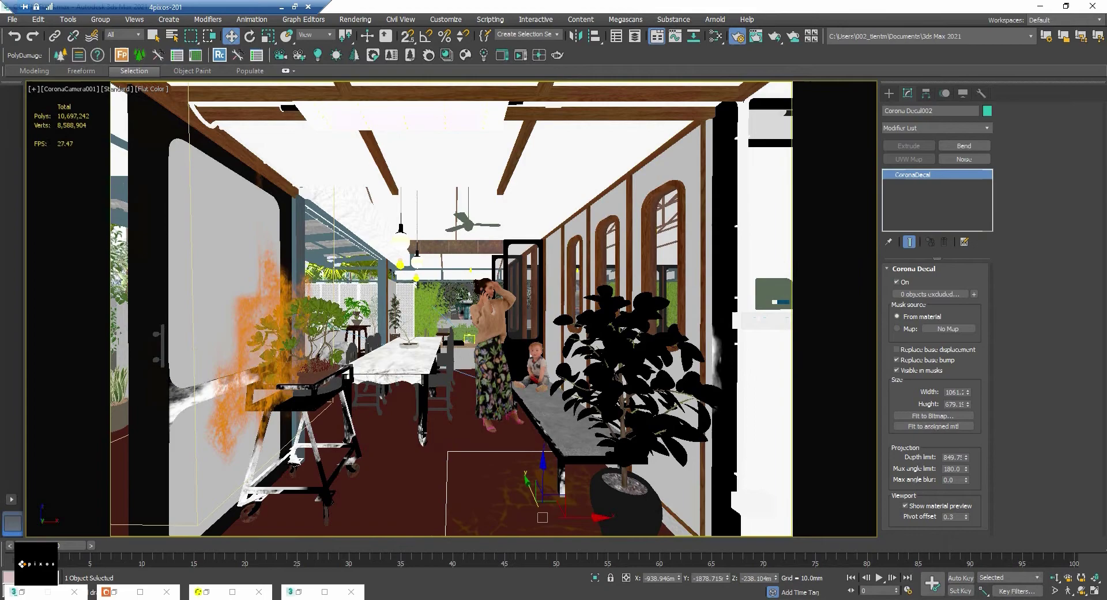
pyautogui.click(423, 434)
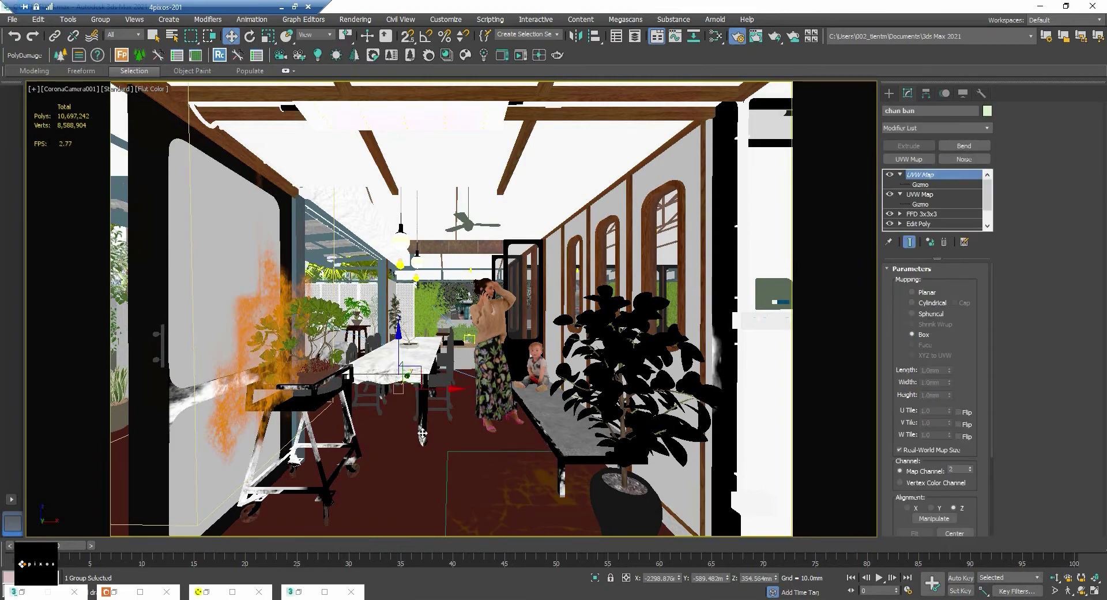
pyautogui.click(215, 594)
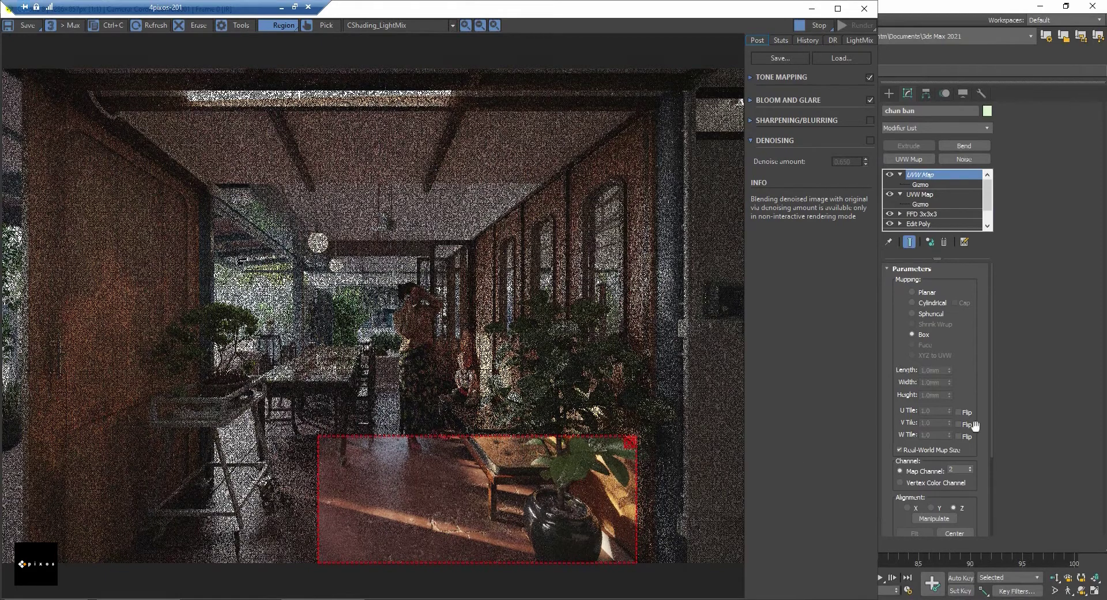
# Step: Clear the render region so the full interior frame renders with the cracked floor decal
pyautogui.click(629, 442)
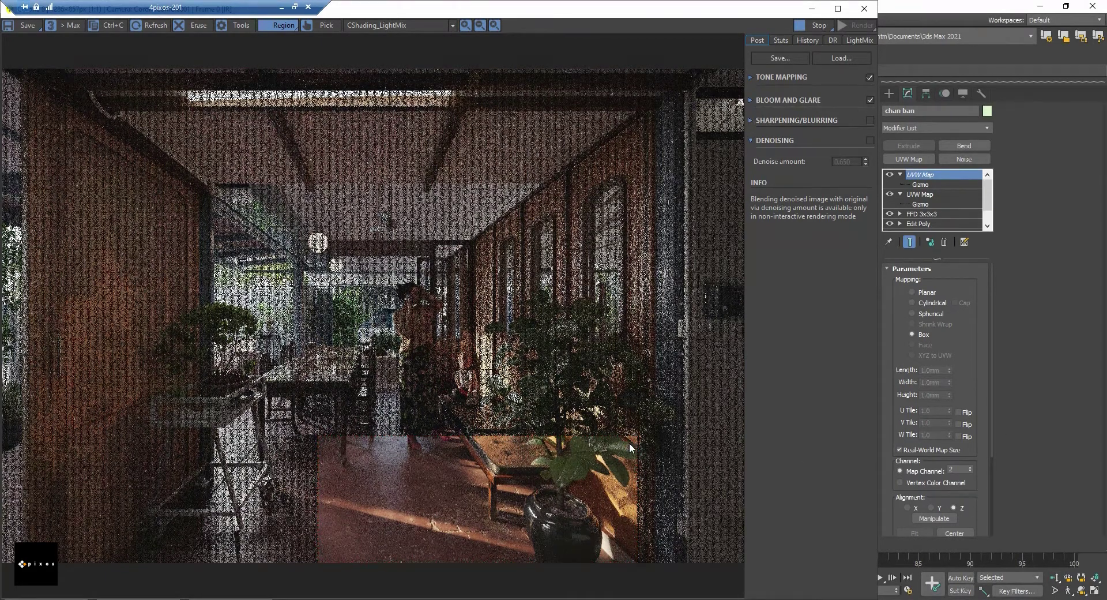